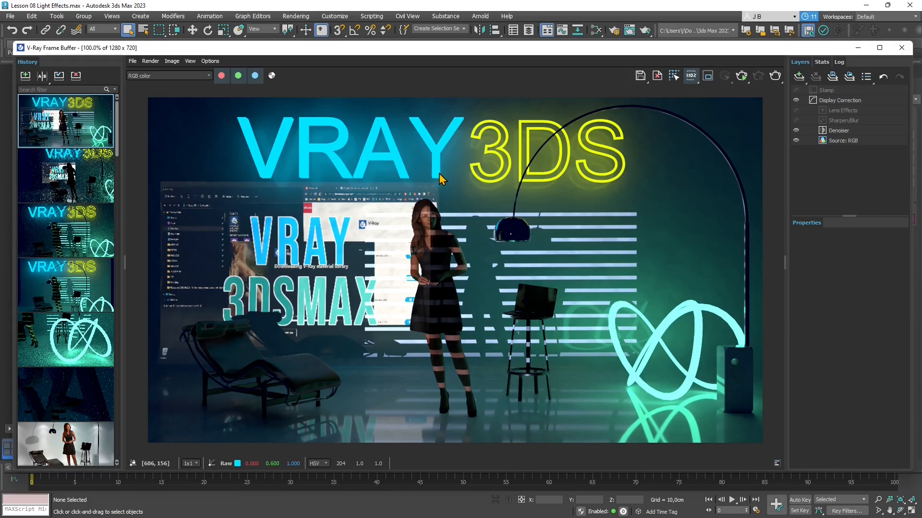
- Review earlier renders in the V-Ray render history, comparing the neon Light Effects versions with the three-point lighting ones
mouse_move(98, 223)
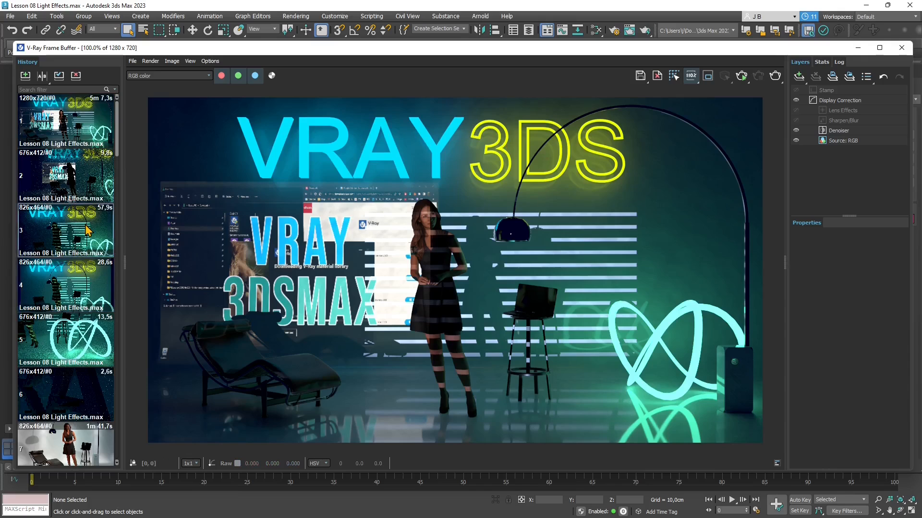
click(71, 283)
click(71, 338)
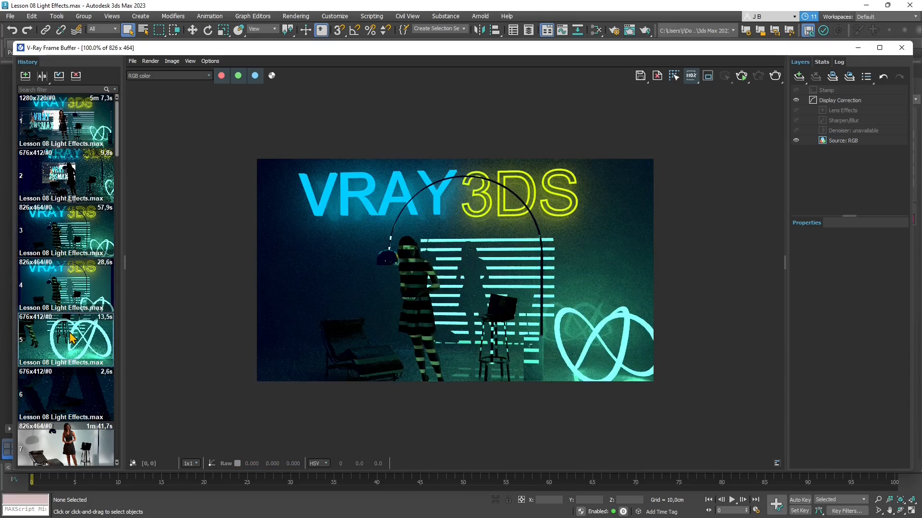
click(100, 291)
click(93, 235)
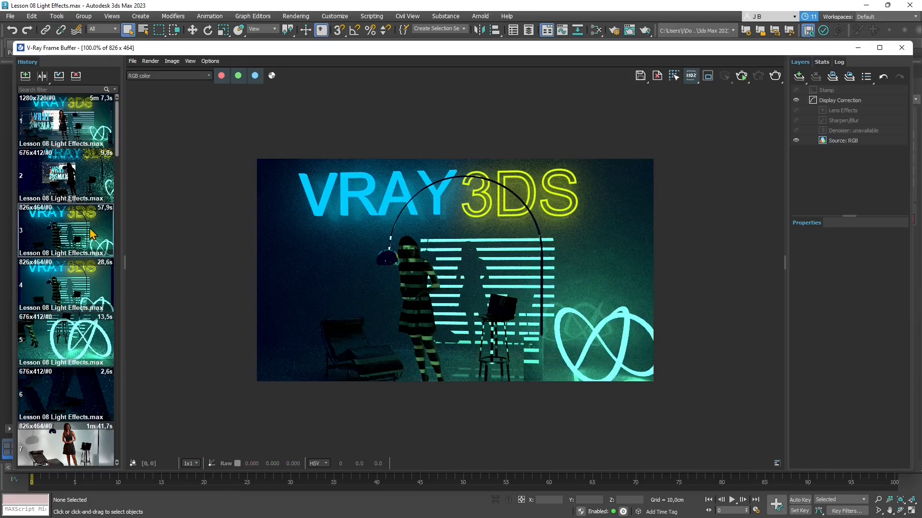
scroll(89, 240, down, 3)
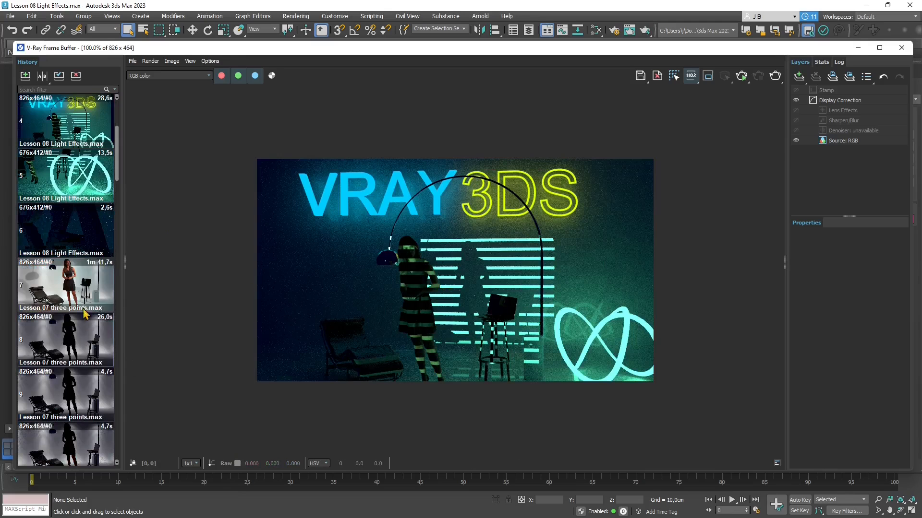
click(84, 244)
click(79, 300)
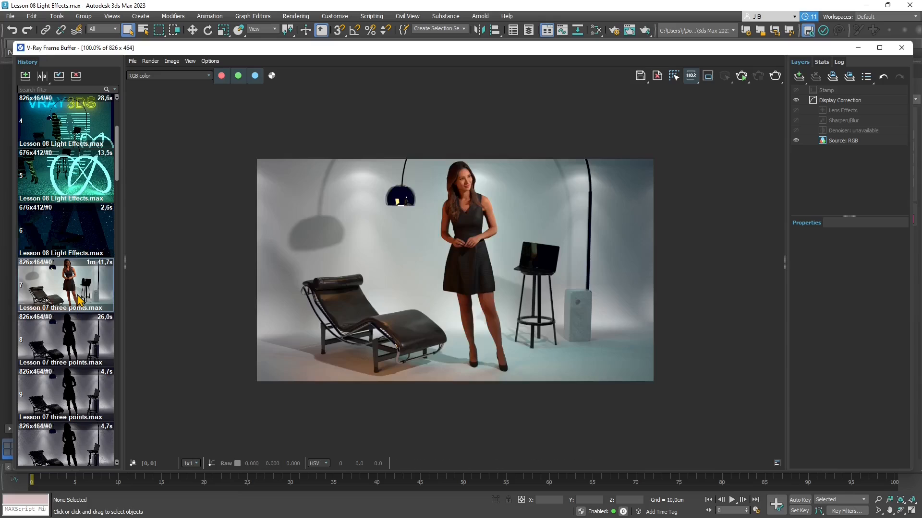
click(85, 353)
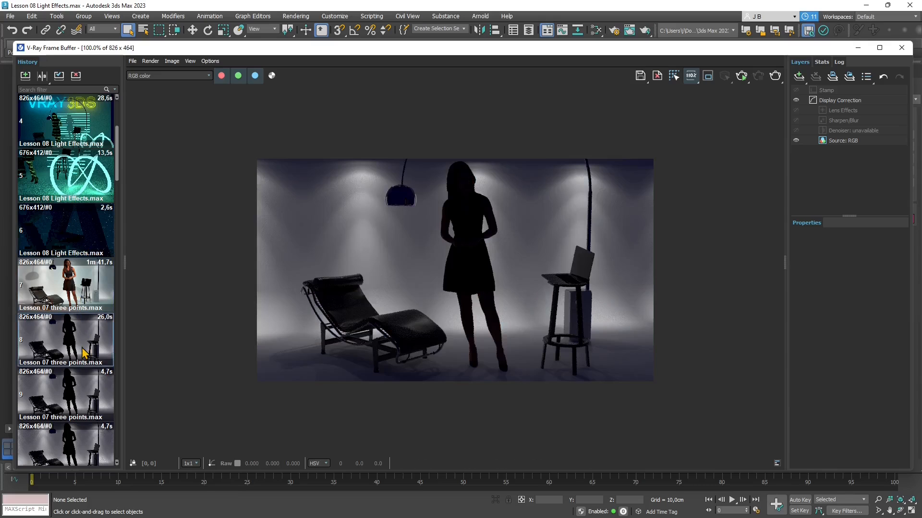
click(93, 302)
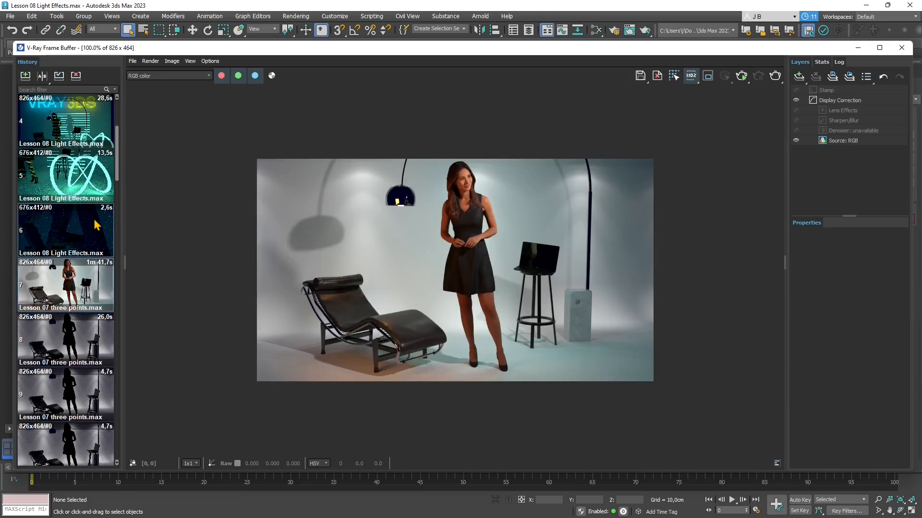
scroll(95, 220, up, 3)
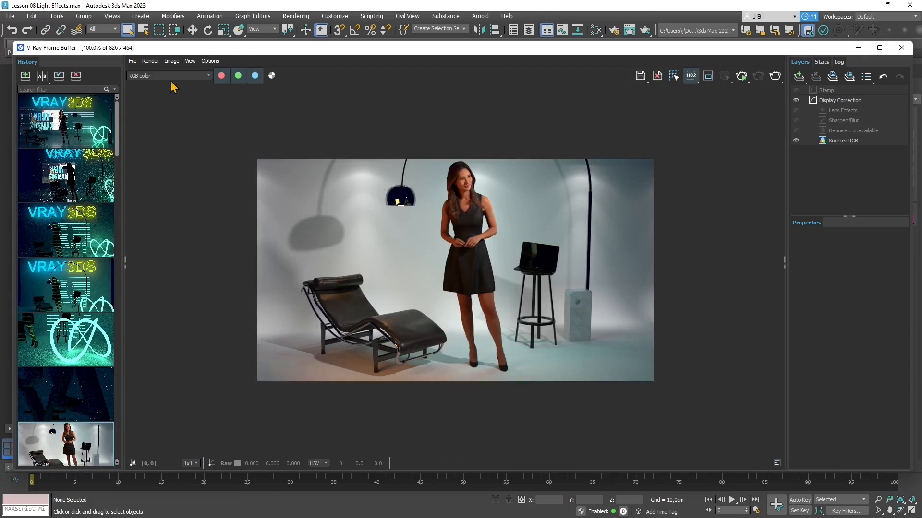
- Shrink and reposition the V-Ray Frame Buffer window, and close it to reveal the scene viewports
drag(250, 50, 250, 40)
drag(912, 461, 683, 333)
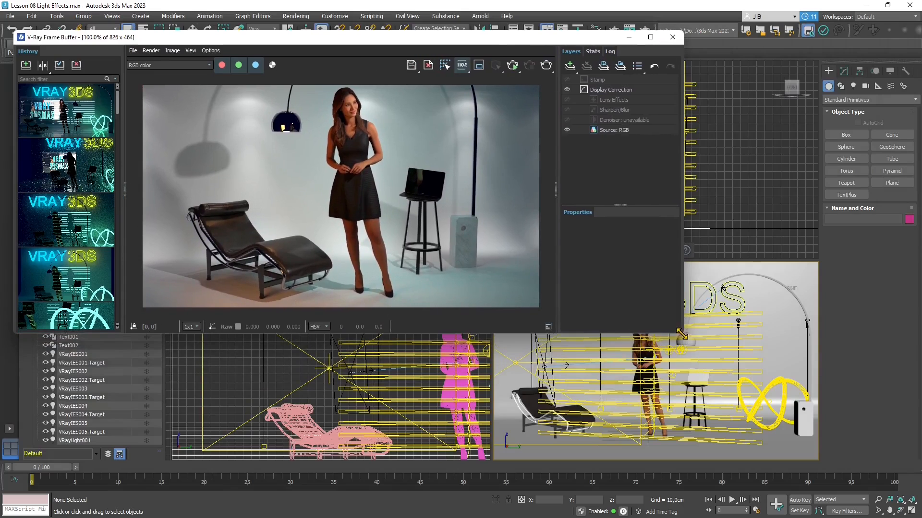
drag(255, 38, 282, 49)
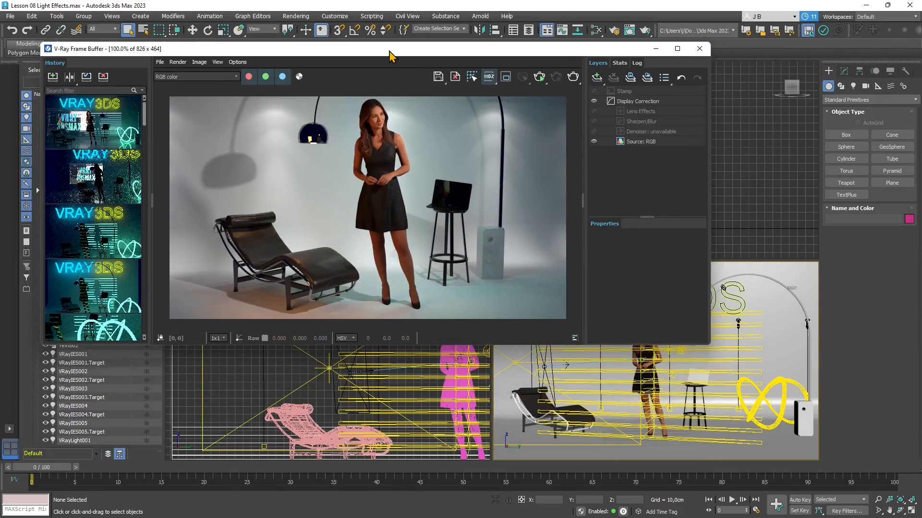
drag(389, 50, 391, 62)
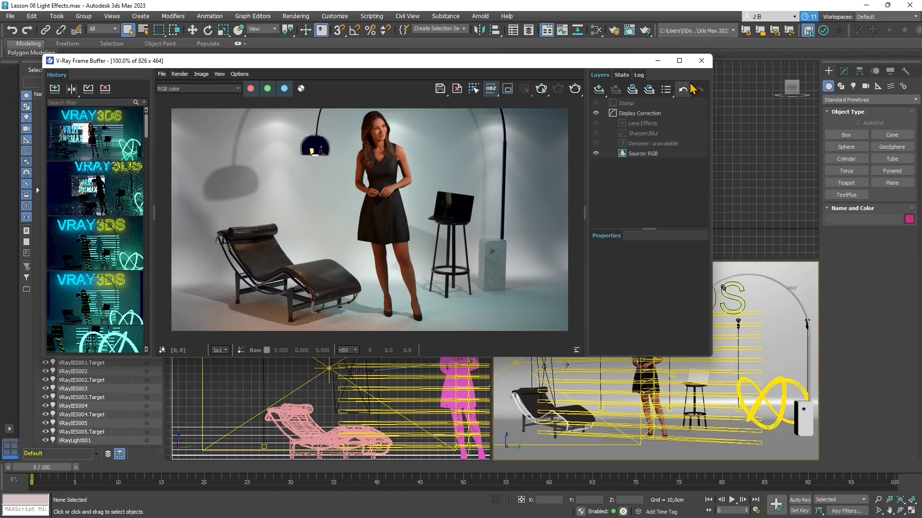
click(701, 60)
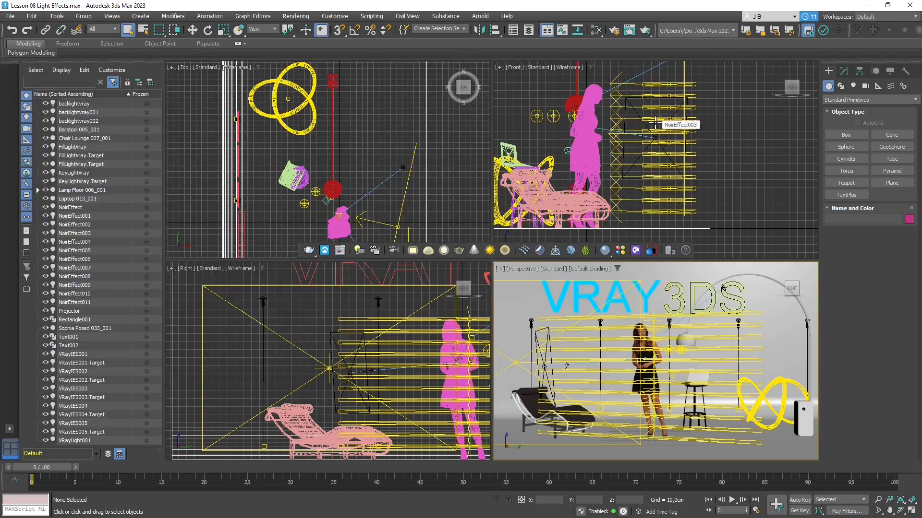
- Open the recent scene file Lesson 06.max
click(14, 18)
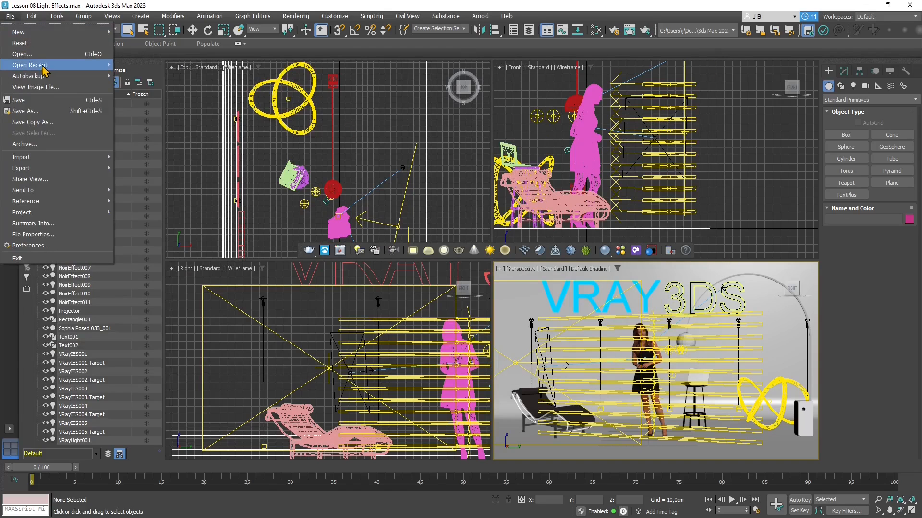
mouse_move(48, 67)
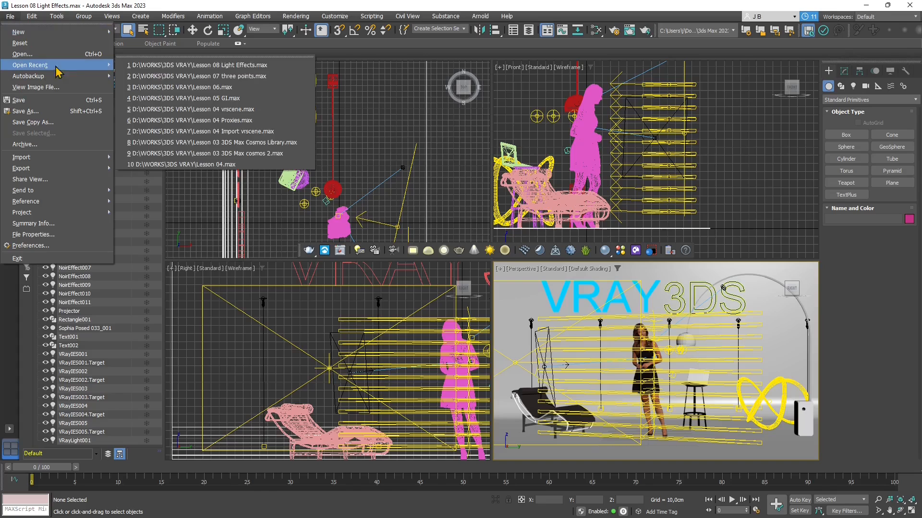
click(241, 95)
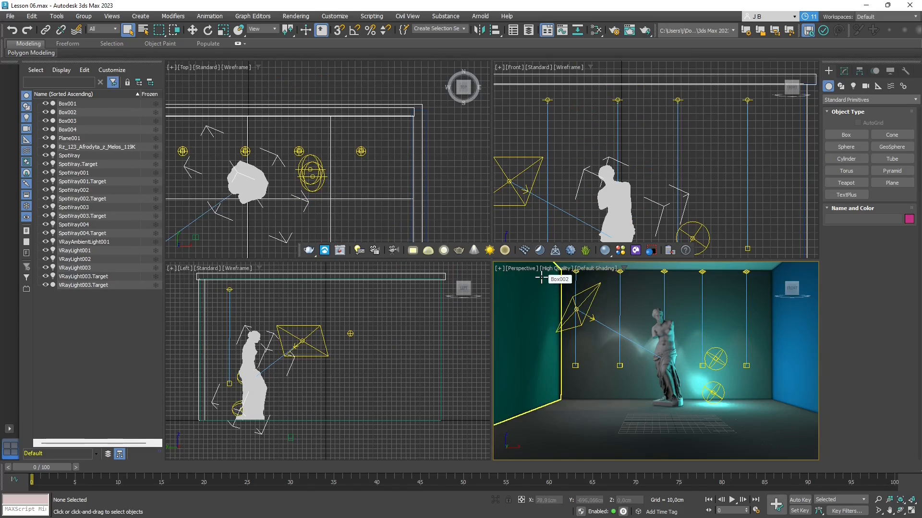
- Save the scene as Lesson 09 Materials.max and review the common parameters in the V-Ray render setup
click(454, 215)
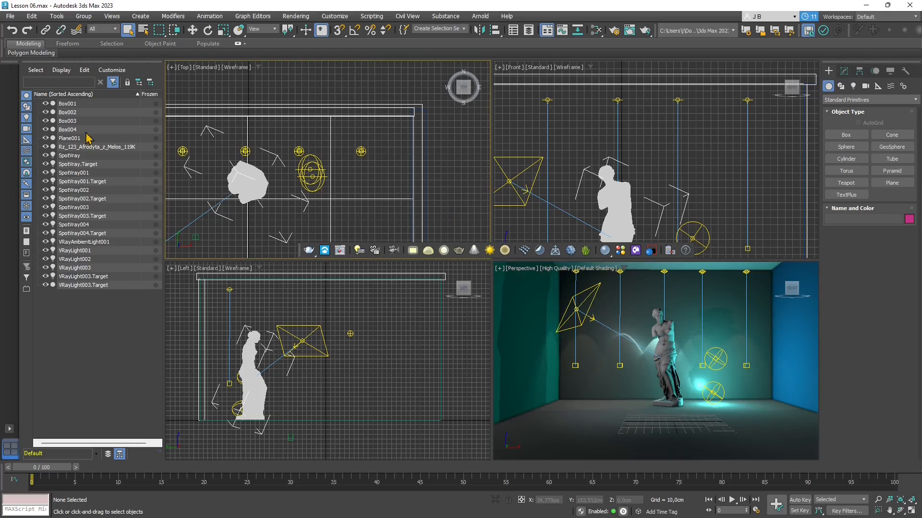
click(12, 30)
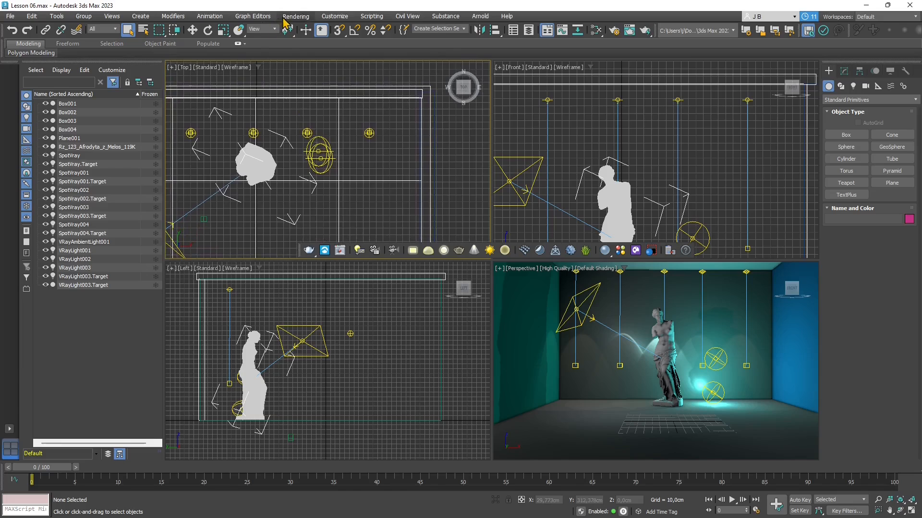
click(296, 16)
click(297, 31)
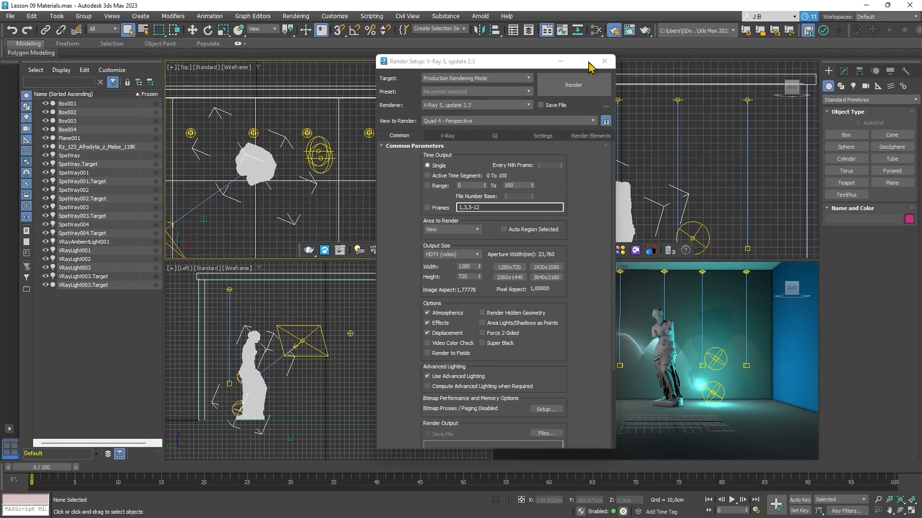
click(603, 61)
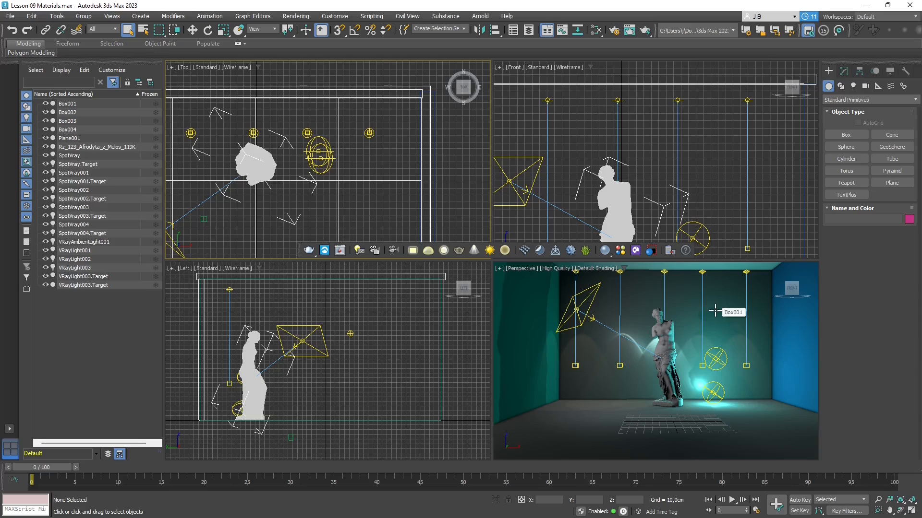
- Select the green side wall Box002, show its modifier parameters and open the Slate Material Editor
click(505, 327)
click(846, 72)
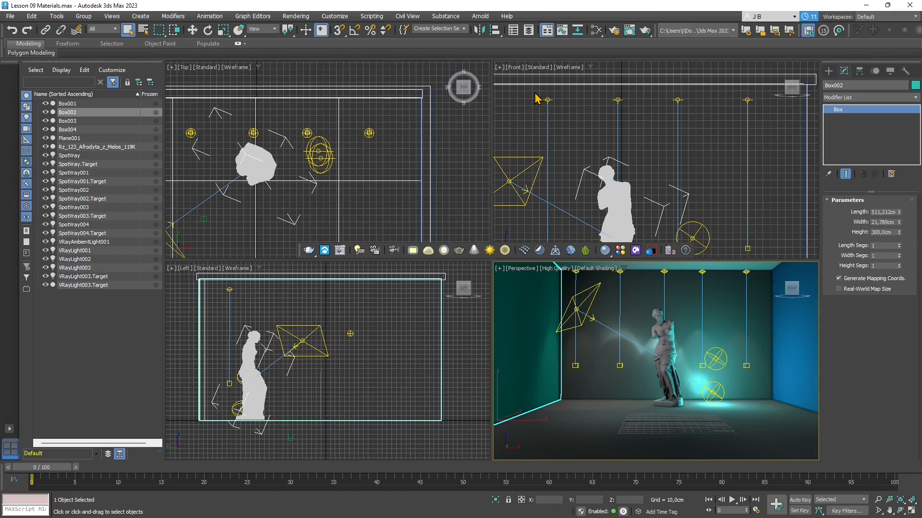
click(595, 32)
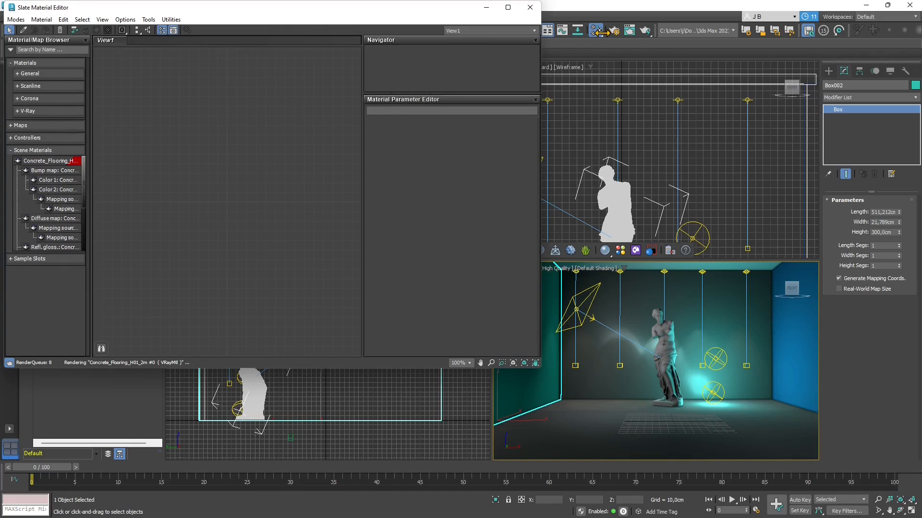
- Widen the Slate Material Editor window and place it over the viewports
drag(361, 8, 501, 81)
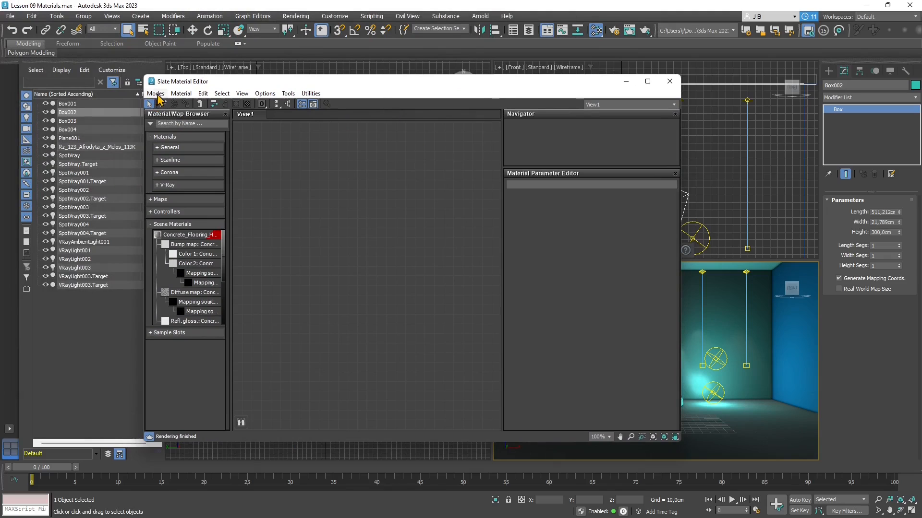
mouse_move(335, 87)
mouse_down()
mouse_move(340, 113)
mouse_move(339, 96)
mouse_up()
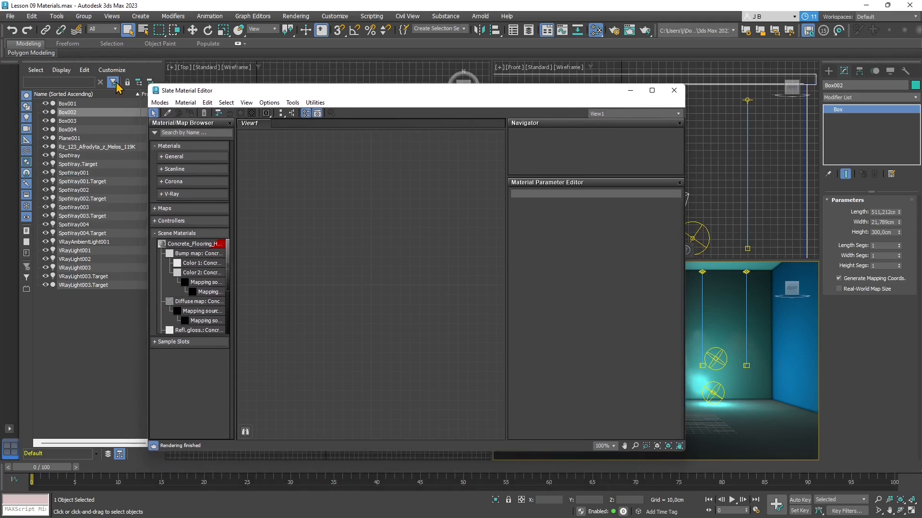
drag(685, 198, 779, 198)
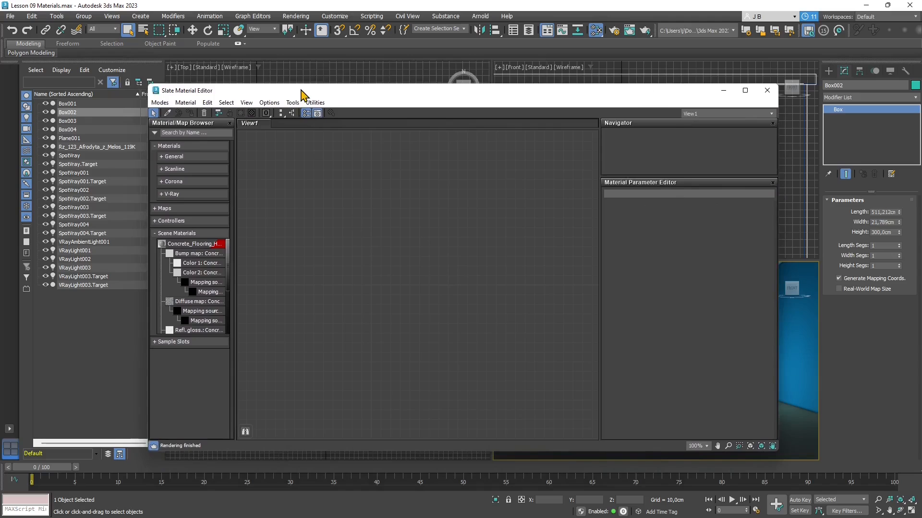
drag(302, 92, 247, 76)
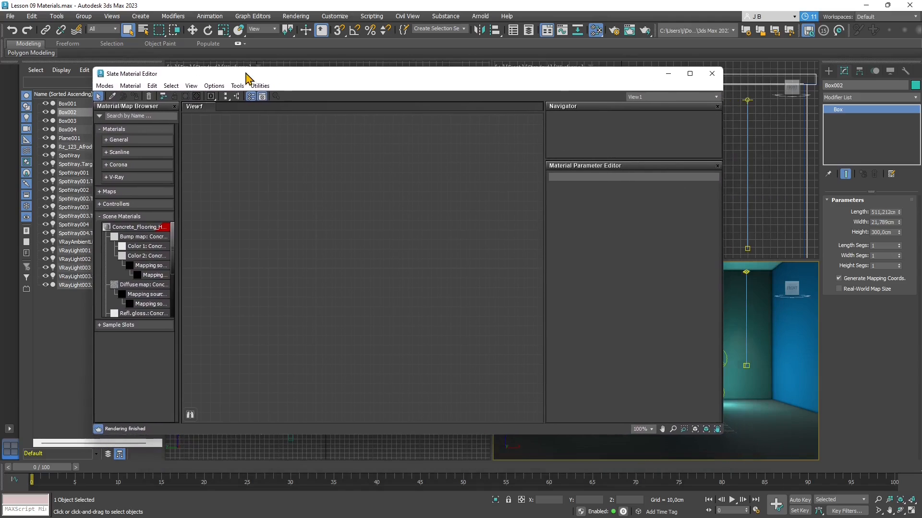
- Switch the material editor to Compact Material Editor mode and move its window aside to keep the perspective view clear
click(105, 86)
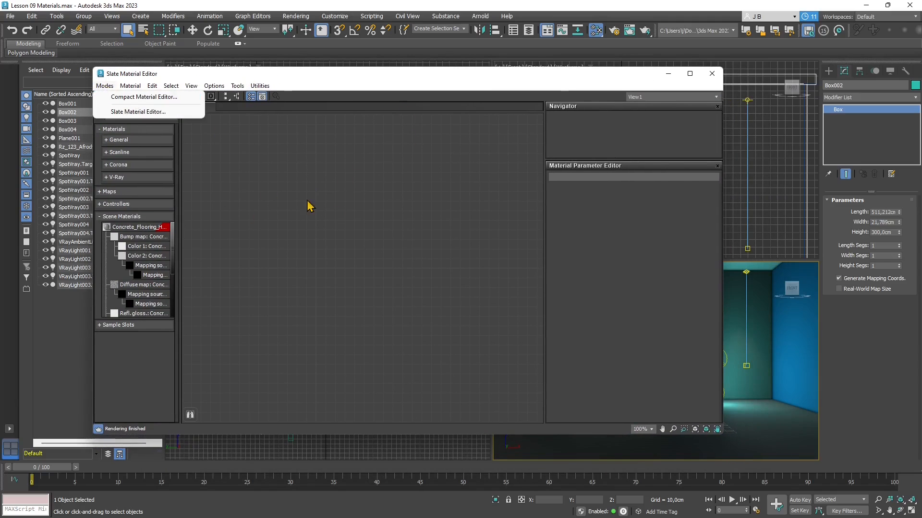
click(152, 86)
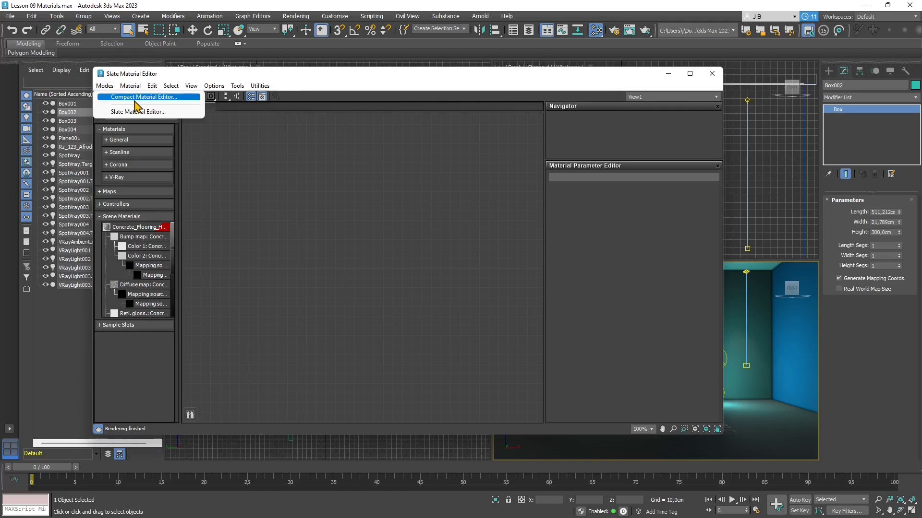
click(120, 96)
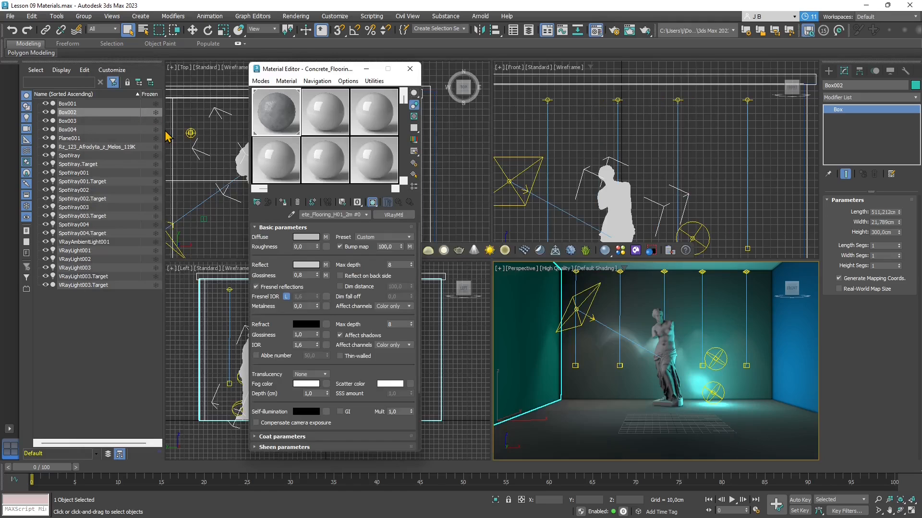
drag(331, 77, 282, 72)
- Inspect several material sample slots, including the concrete flooring and 09 - Default, and select the 07 - Default slot
click(285, 124)
click(341, 120)
click(331, 161)
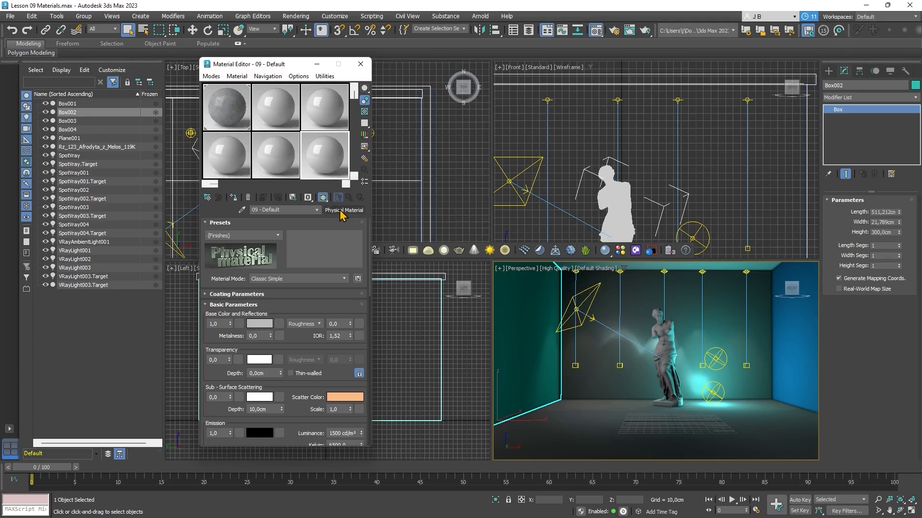
click(235, 174)
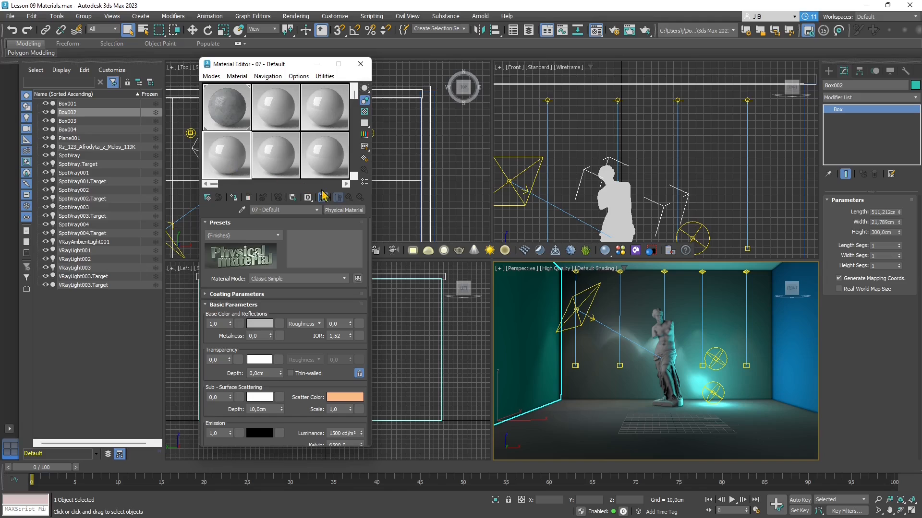
- Browse the V-Ray material types available for the 07 - Default slot, leaving its Physical Material type as it is
click(346, 211)
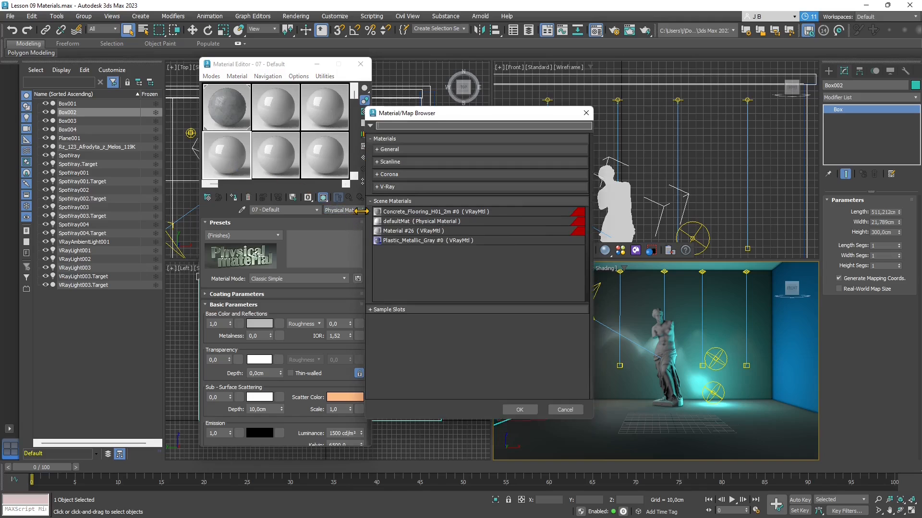
click(377, 187)
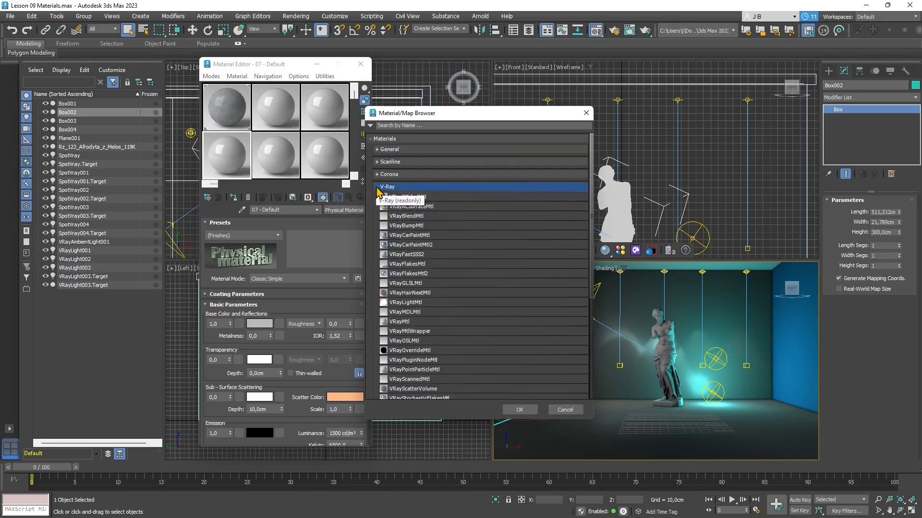
scroll(468, 227, down, 1)
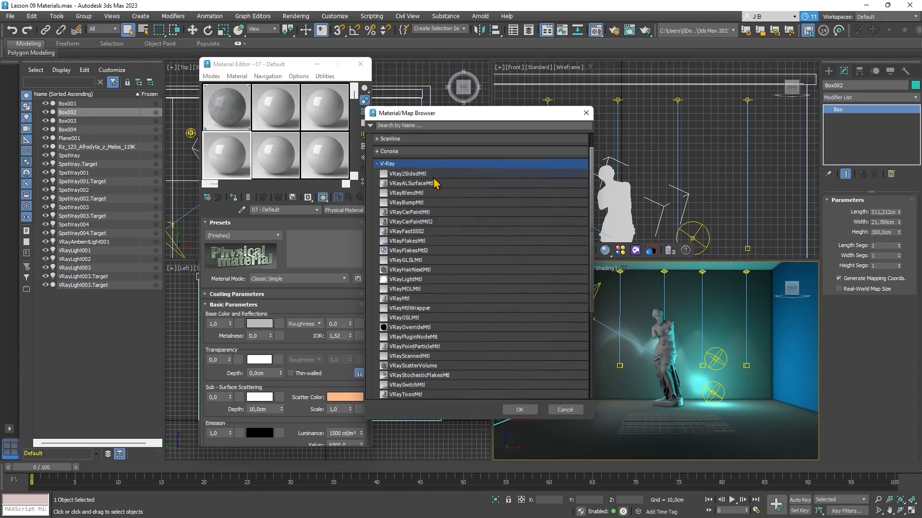
scroll(436, 291, down, 1)
scroll(436, 290, down, 5)
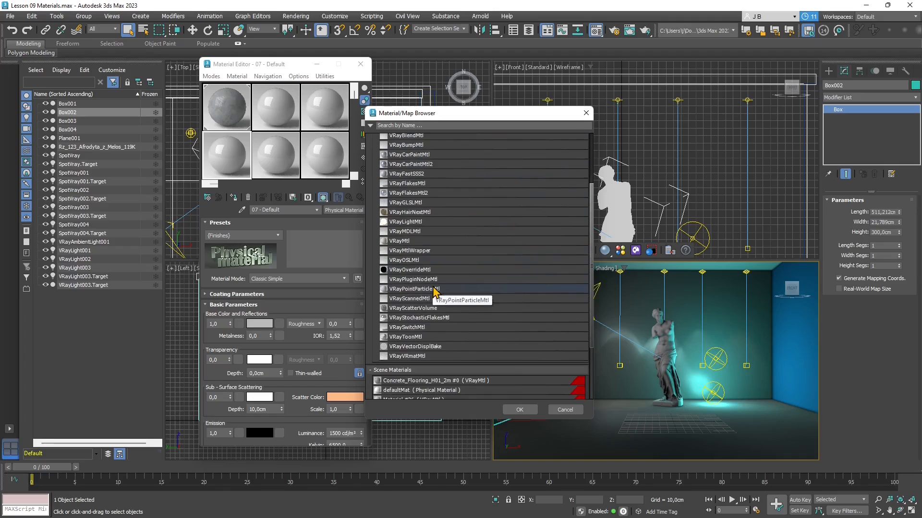
key(Escape)
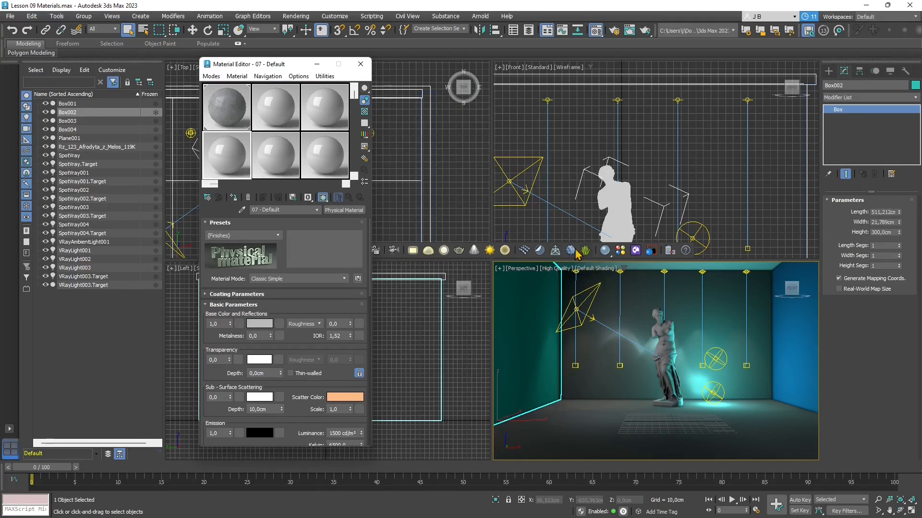
- Select the statue in the perspective view and close the Material Editor
click(605, 249)
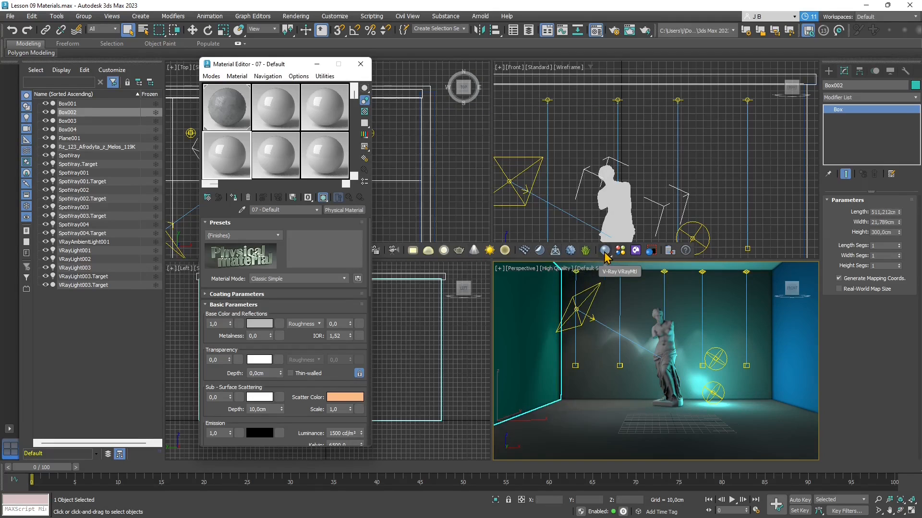
click(660, 350)
click(361, 64)
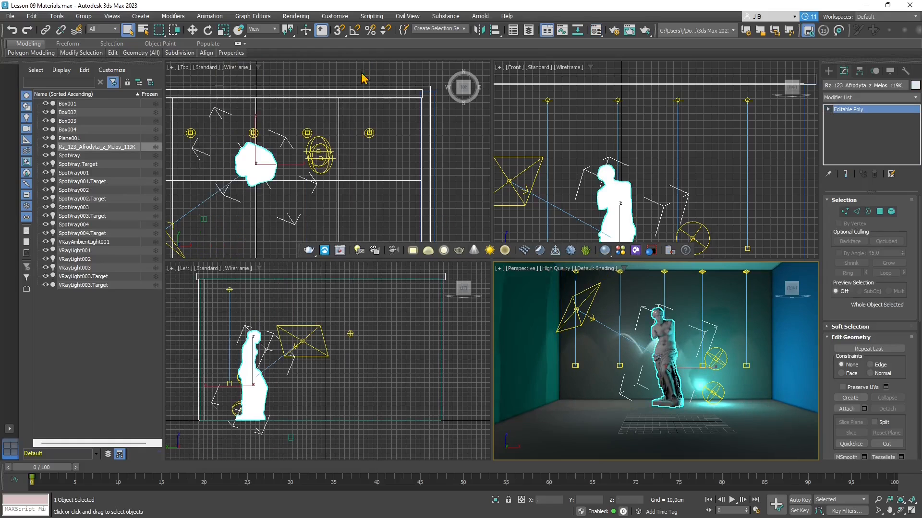
- Clone the statue as a single independent copy moved about 210 cm along Y toward the open front of the room
middle_drag(295, 145, 300, 125)
scroll(301, 127, down, 2)
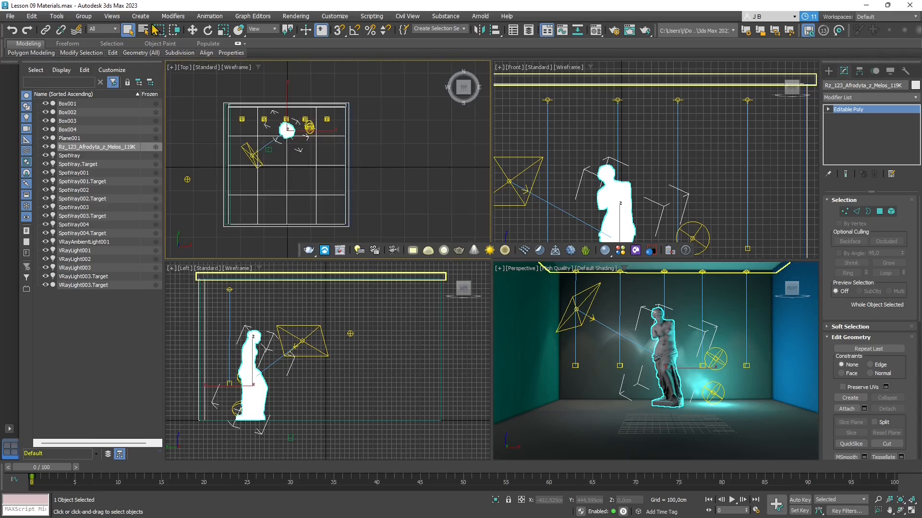
click(192, 31)
scroll(274, 132, up, 2)
middle_drag(282, 143, 271, 122)
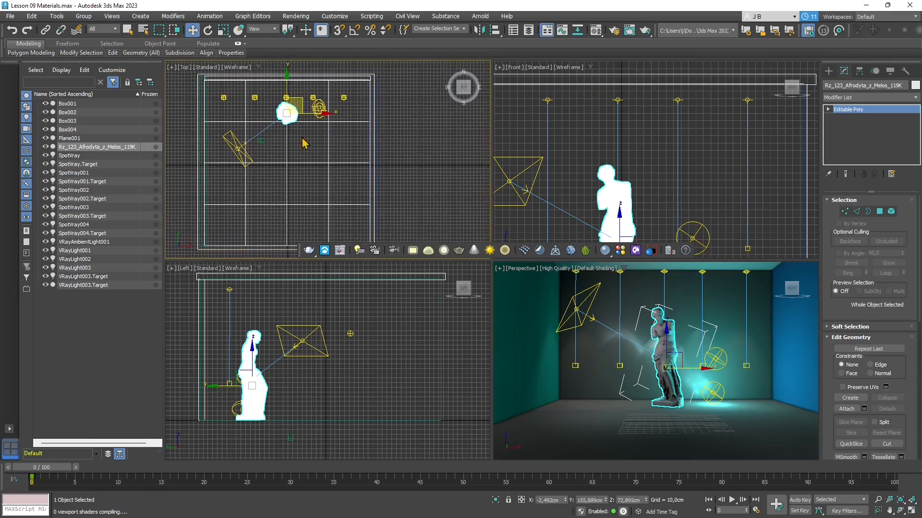
mouse_move(288, 86)
shift+mouse_down()
mouse_move(290, 170)
mouse_move(291, 128)
mouse_move(298, 155)
shift+mouse_up()
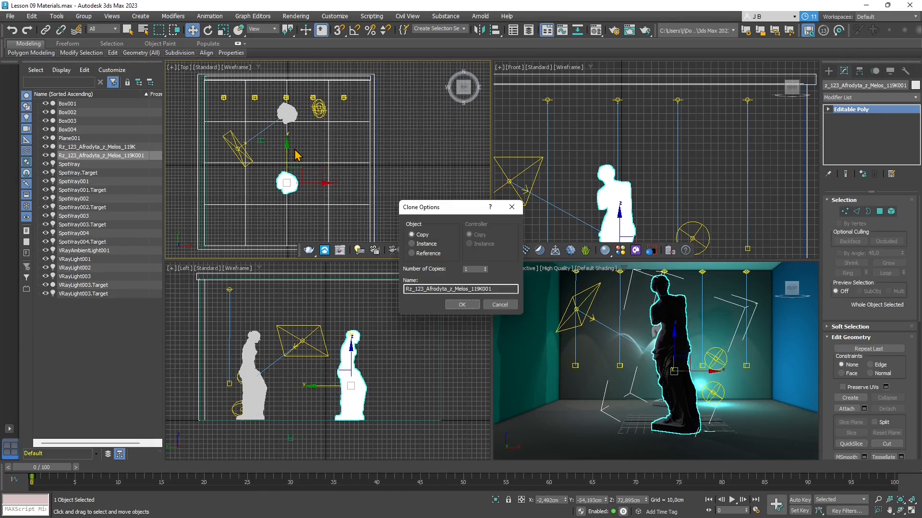
click(461, 304)
- Move the VRayLight003 plane light toward the room's open front corner, to about X -182 cm, Y -197 cm
click(240, 152)
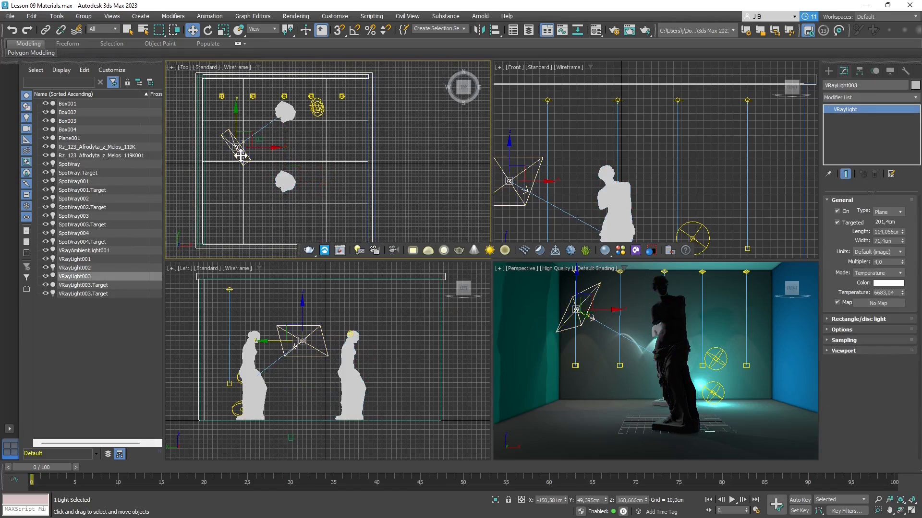
middle_drag(241, 155, 243, 134)
drag(243, 134, 243, 199)
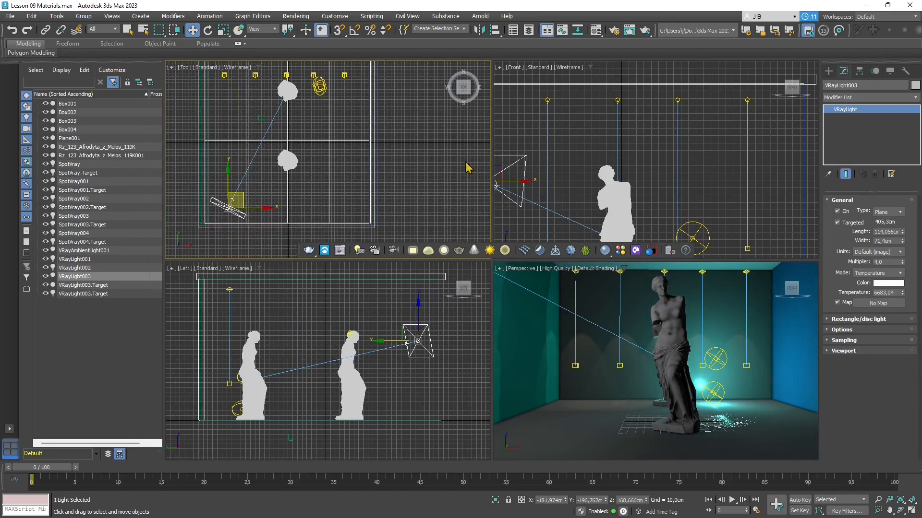
- Pick out the VRayLight003 target inside the statue mesh and move it in front of the copied statue, to about Y -132 cm
click(608, 192)
scroll(608, 188, up, 10)
scroll(662, 190, up, 10)
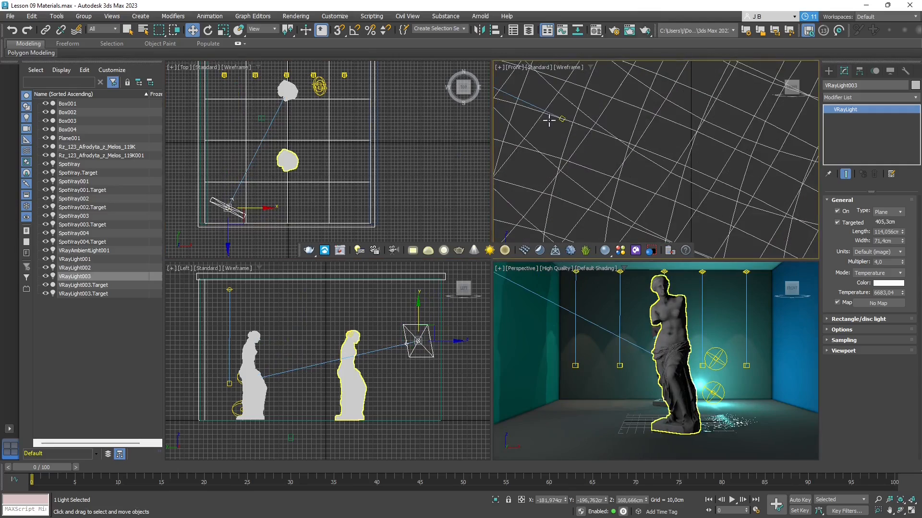
click(560, 117)
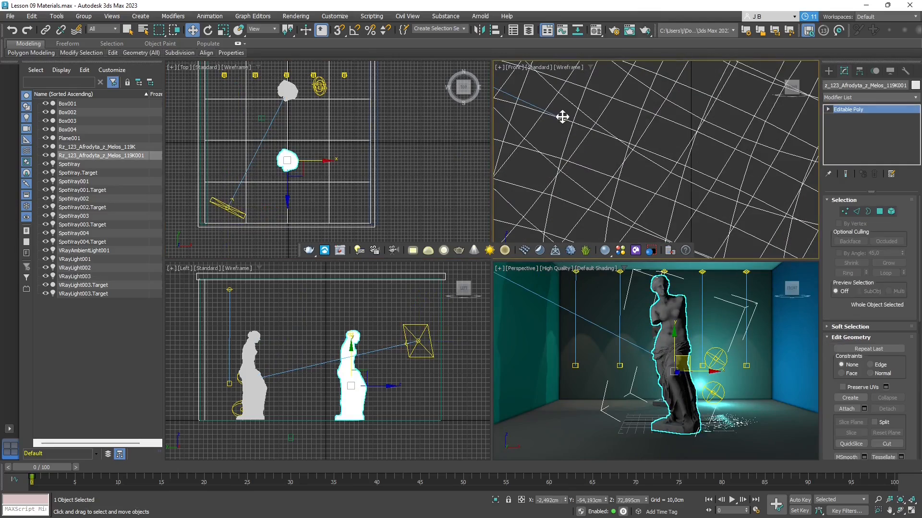
scroll(562, 126, up, 3)
click(558, 90)
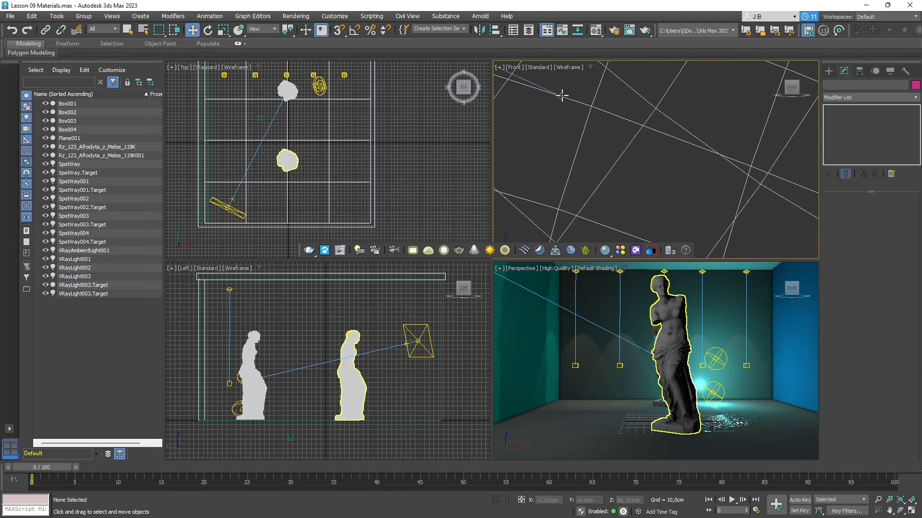
click(562, 95)
scroll(562, 96, up, 2)
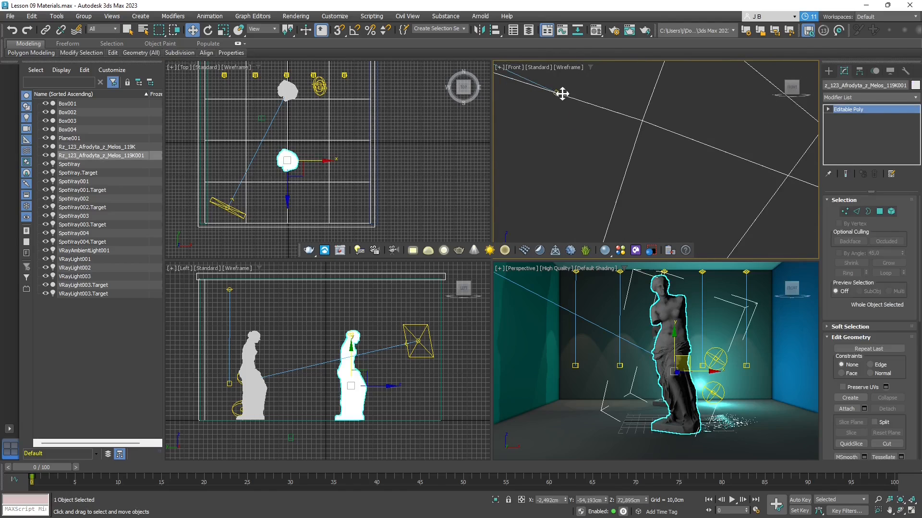
click(555, 91)
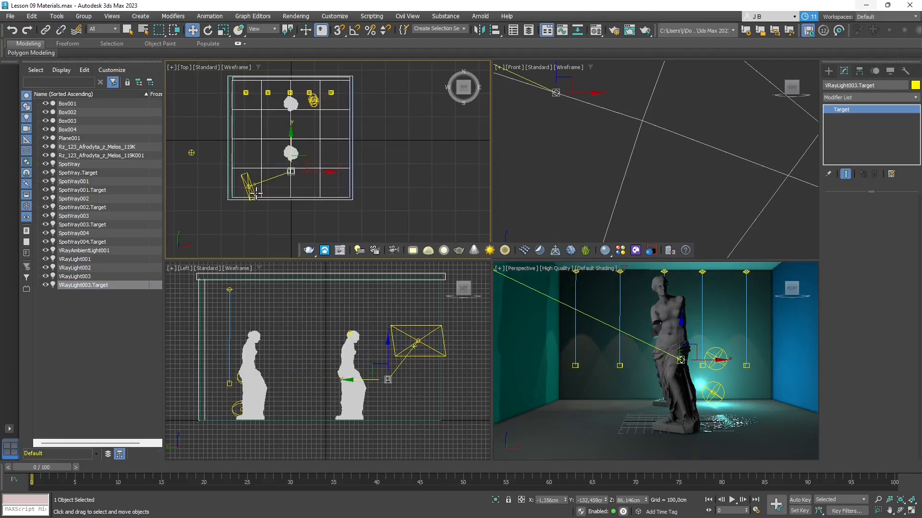
- Place the VRayLight003 target against the copied statue and the light itself at about X -174 cm, Y -192 cm
click(256, 194)
scroll(256, 193, up, 3)
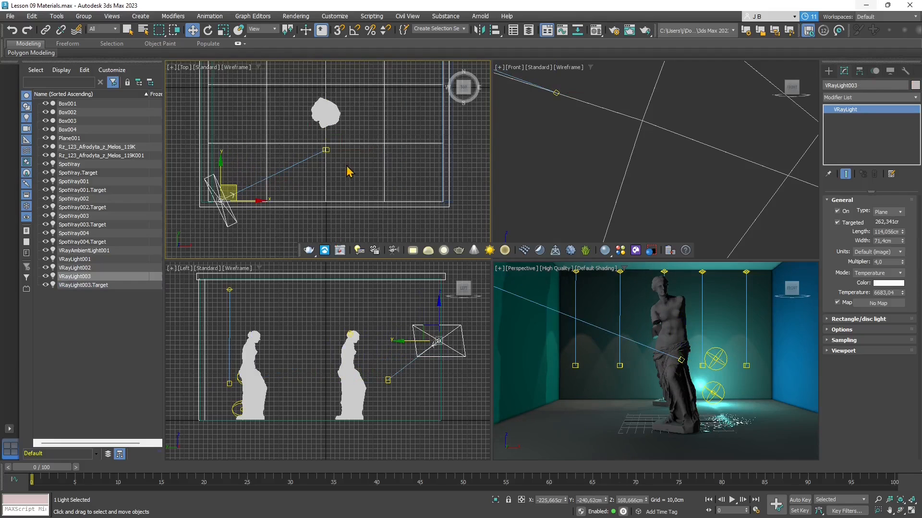
drag(327, 150, 337, 120)
click(233, 185)
drag(232, 185, 257, 160)
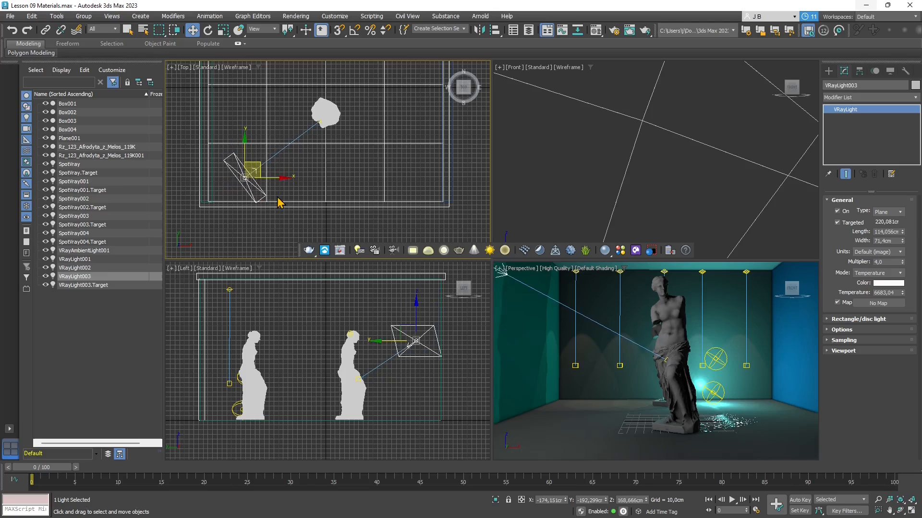
- Delete the two turquoise sphere lights, VRayLight002 and VRayLight001
click(717, 358)
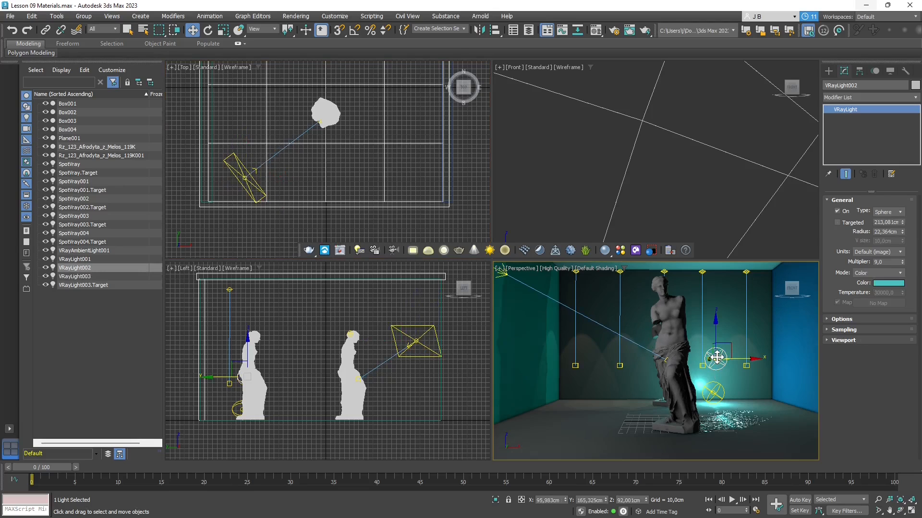
key(Delete)
click(714, 393)
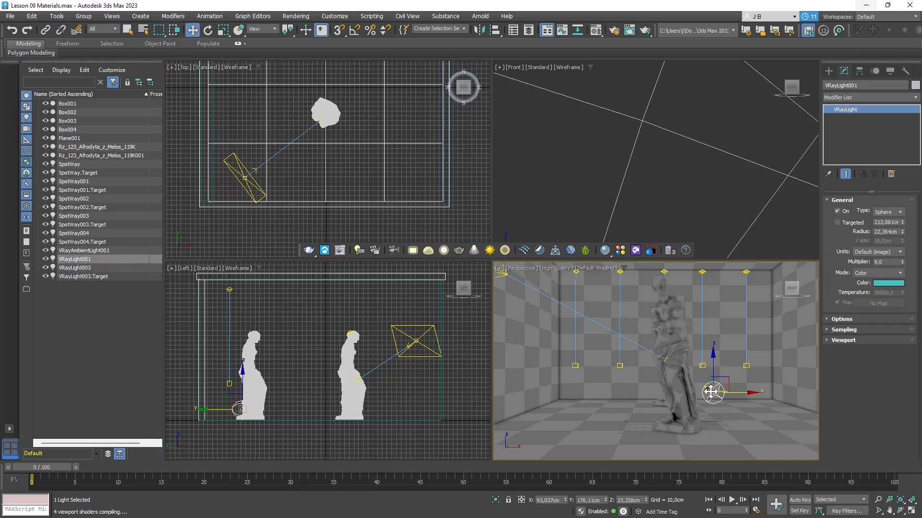
key(Delete)
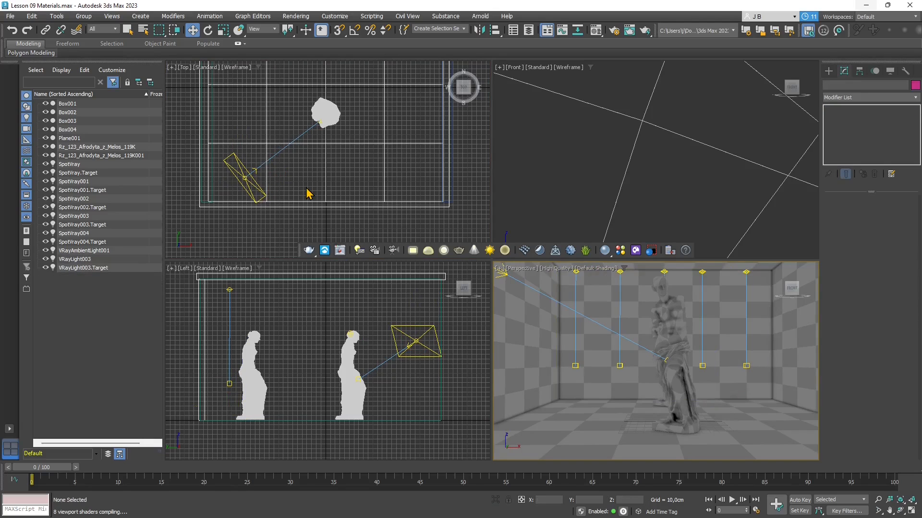
- Select the copied statue in the perspective view and assign a new VRayMtl material to it
scroll(307, 194, down, 4)
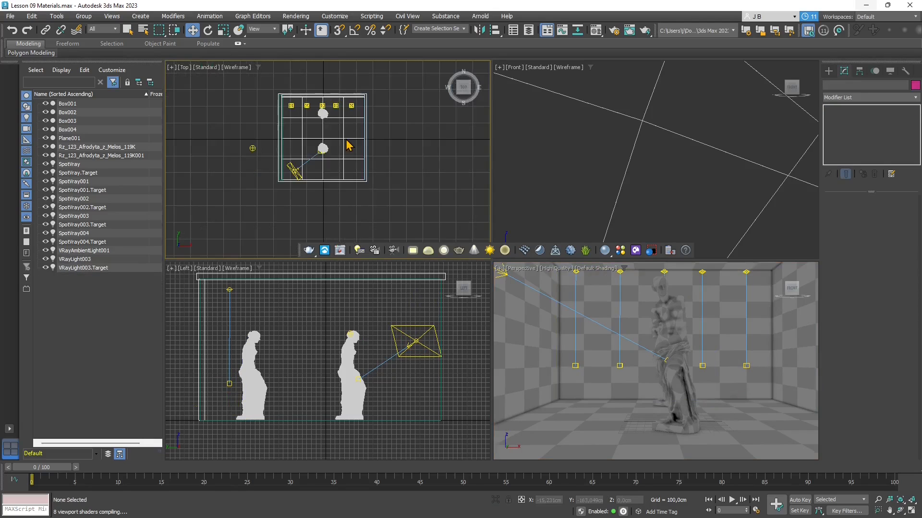
scroll(314, 155, up, 3)
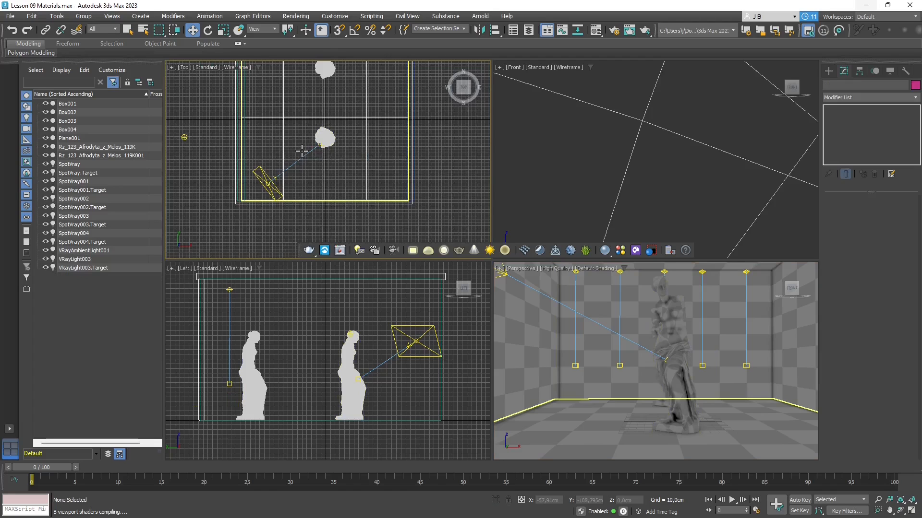
click(666, 330)
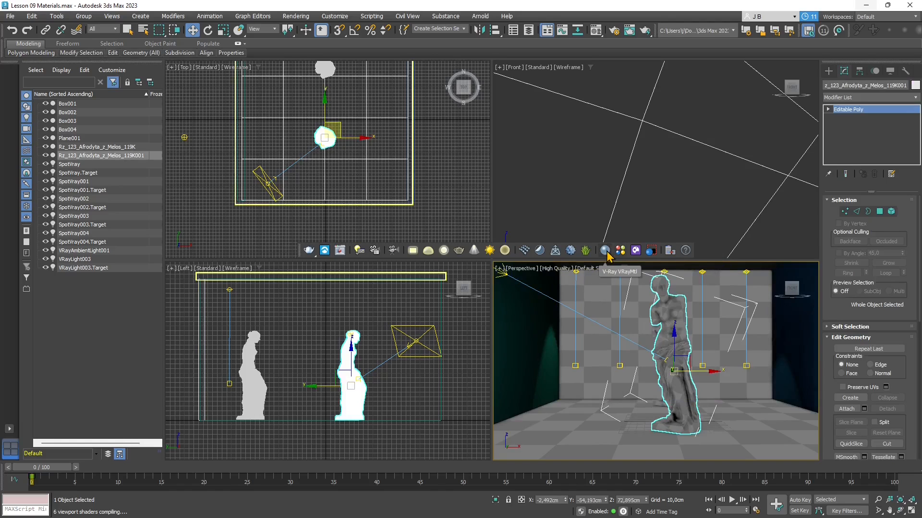
click(605, 252)
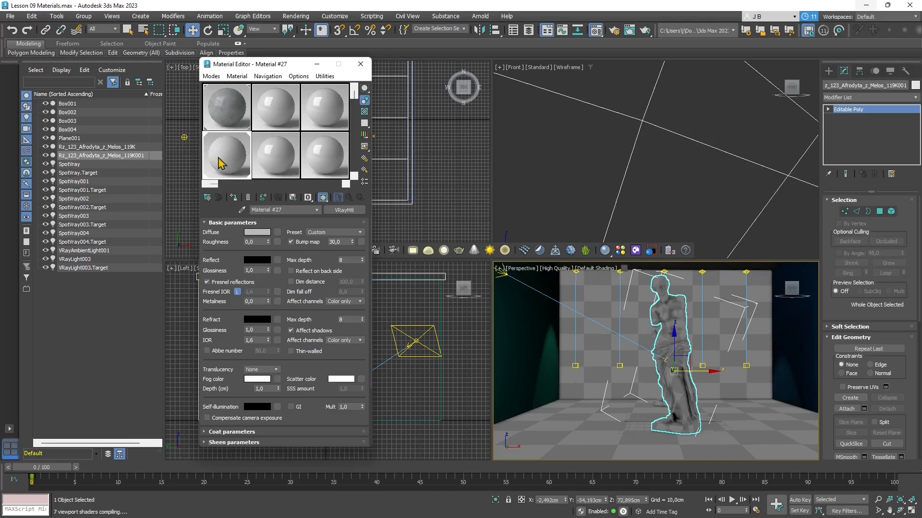
- Assign a VRayFastSSS2 material to the copied statue from the 08 - Default slot and compare its parameters with the VRayMtl slot
click(270, 157)
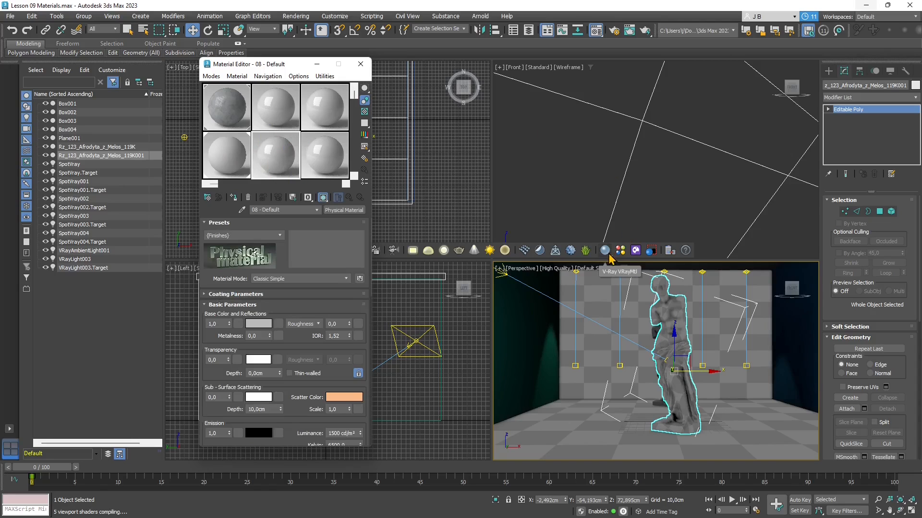
drag(604, 250, 605, 283)
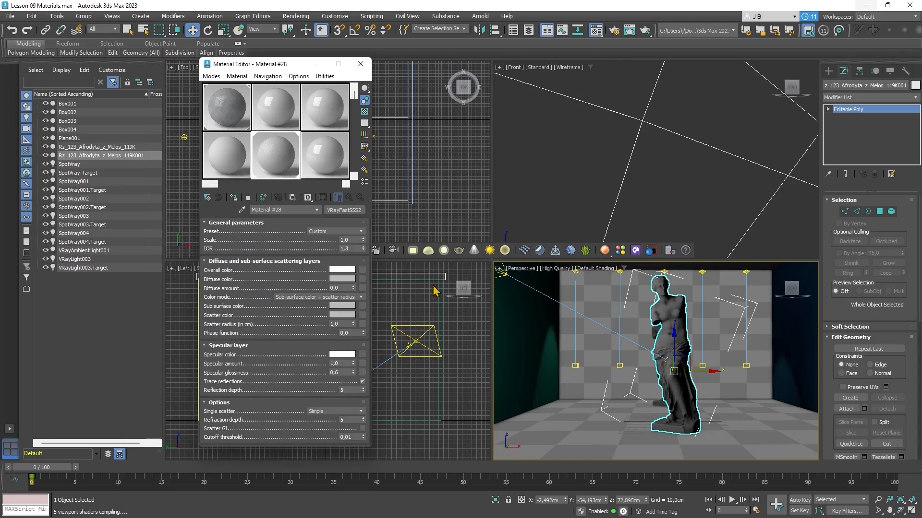
click(229, 165)
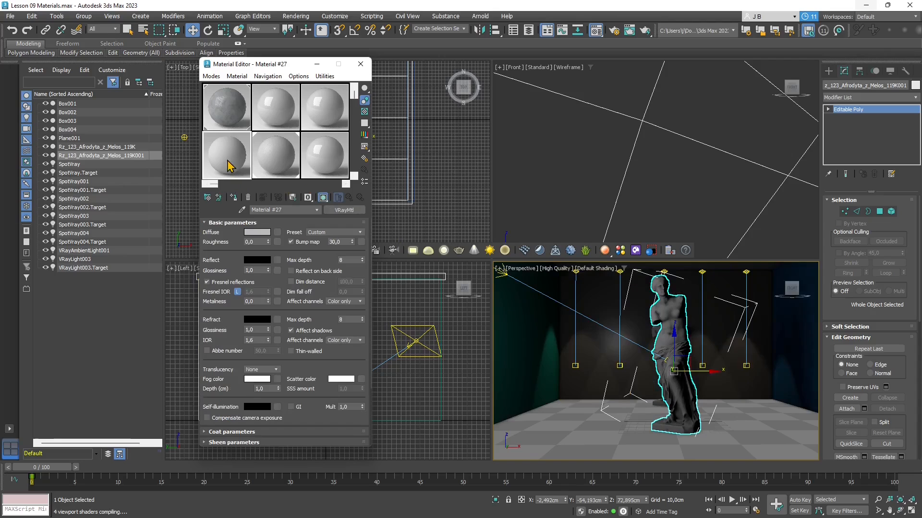
click(273, 161)
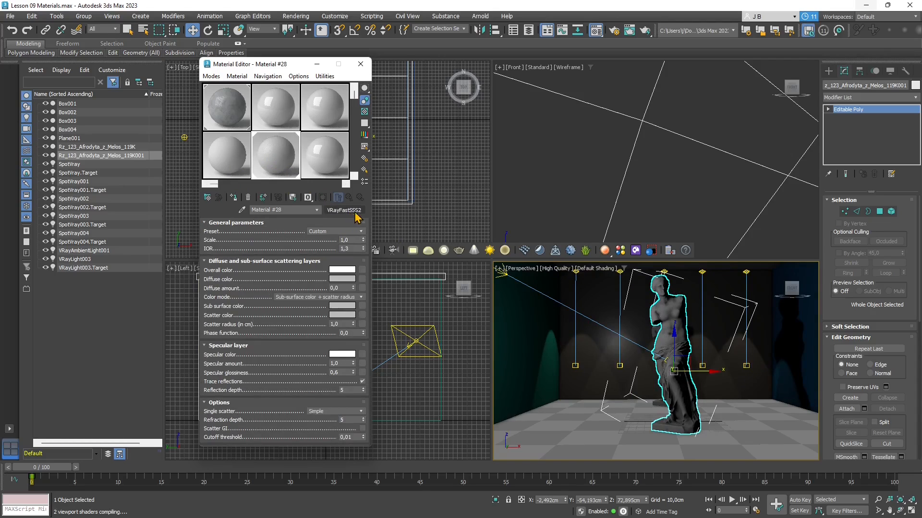
- Assign a VRayHairNextMtl material to the copied statue from the 09 - Default slot and review the sample slots
click(328, 153)
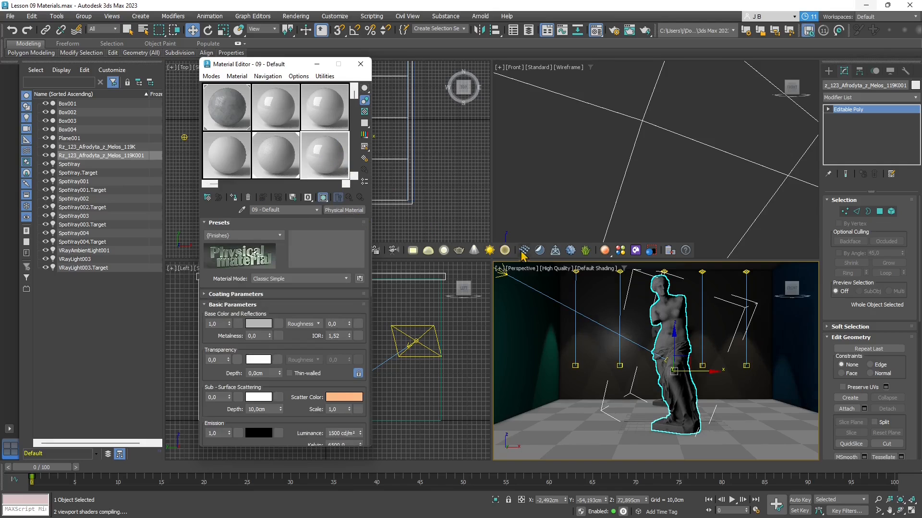
drag(605, 252, 606, 298)
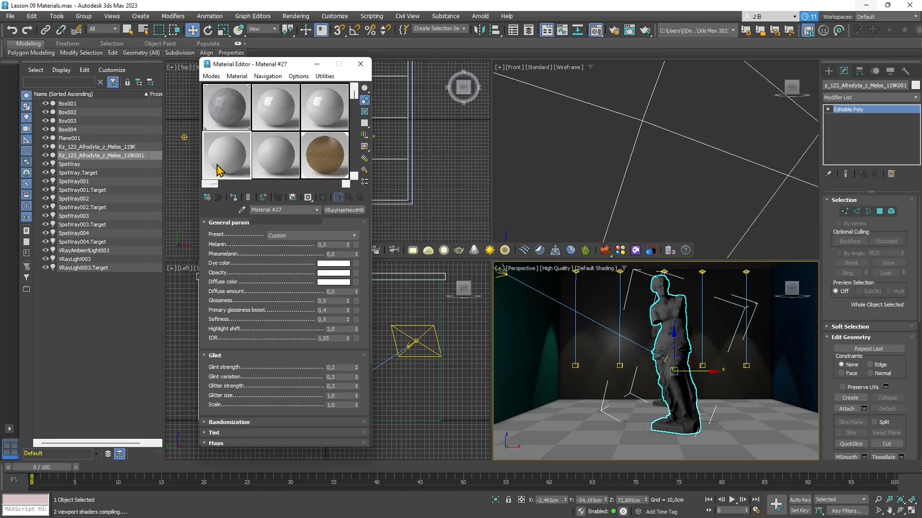
click(219, 170)
- Assign a VRayALSurfaceMtl material to the copied statue from the 03 - Default slot and look through its parameters
click(316, 126)
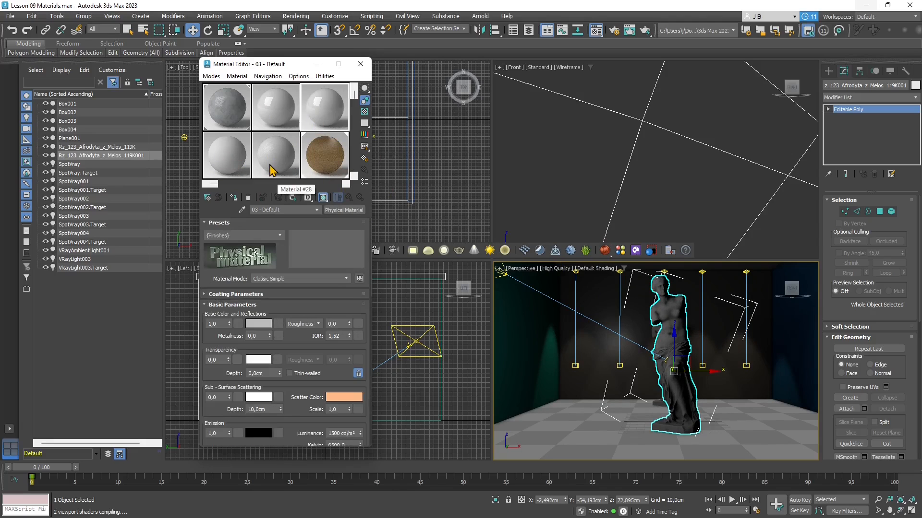
drag(605, 250, 603, 312)
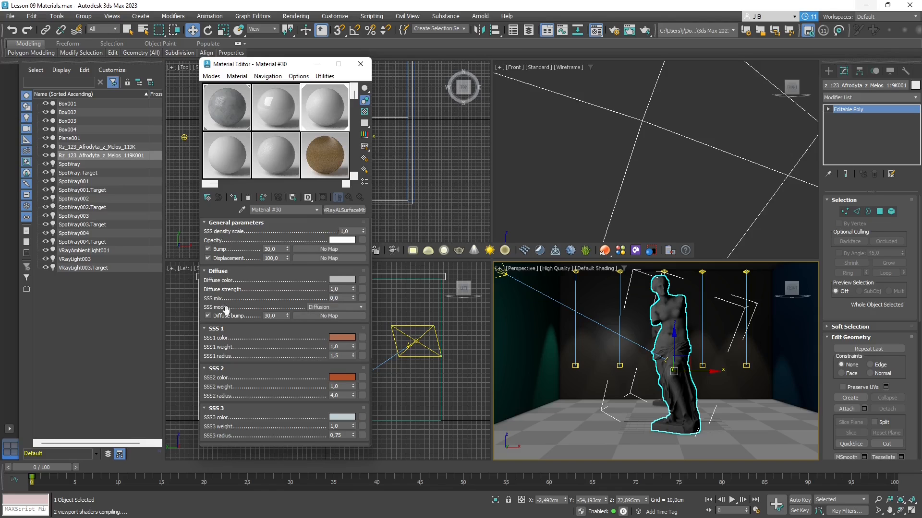
drag(254, 313, 275, 330)
- Assign a VRay2SidedMtl material to the copied statue from the middle slot of the first row, and reselect the VRayFastSSS2 slot
click(275, 106)
drag(606, 254, 605, 326)
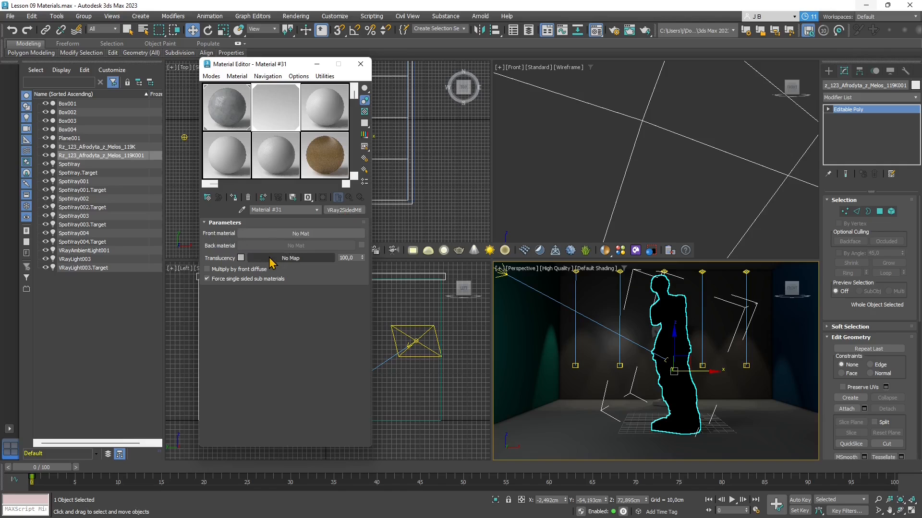
click(286, 161)
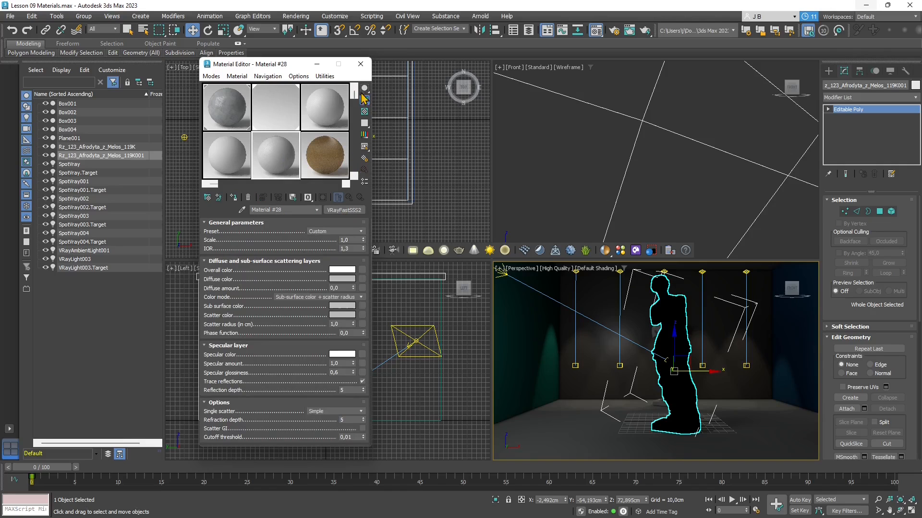
- Assign a VRayBlendMtl material to the copied statue from the 14 - Default slot, and reselect the VRayMtl slot, Material #27
drag(354, 94, 360, 139)
click(288, 162)
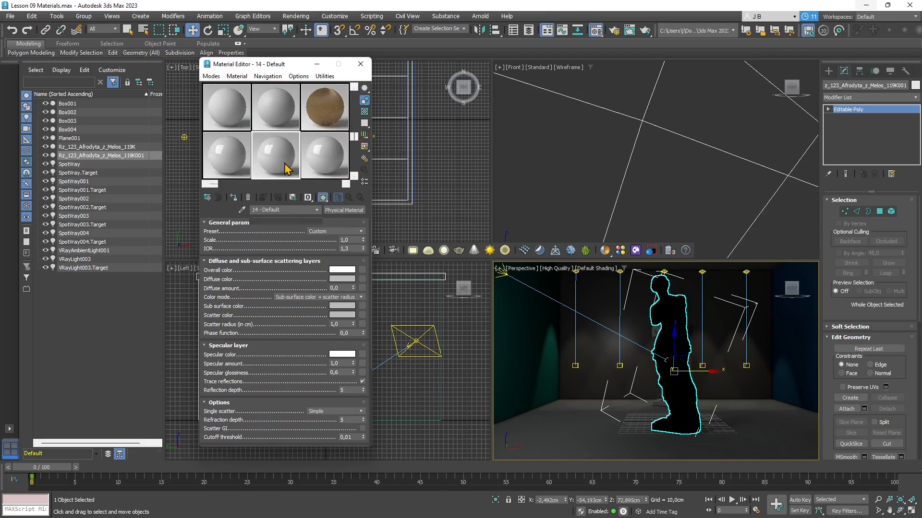
click(605, 250)
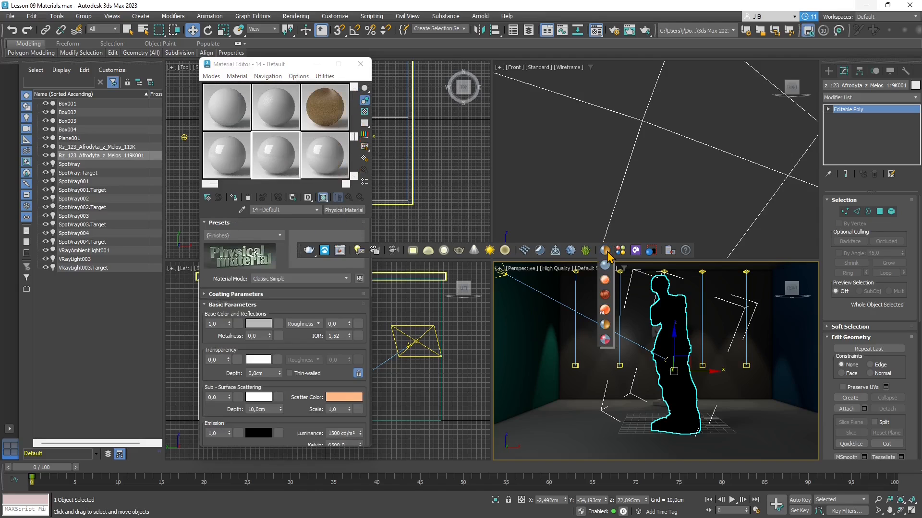
click(604, 340)
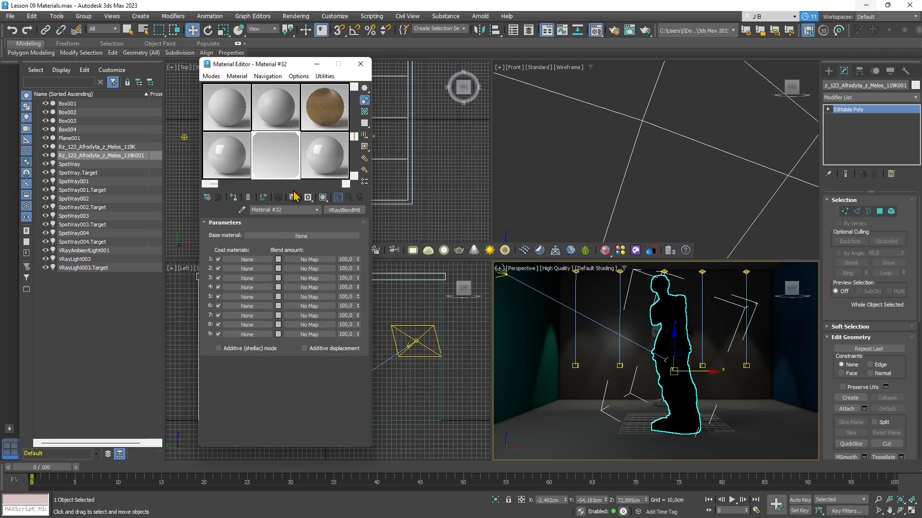
click(240, 175)
click(231, 120)
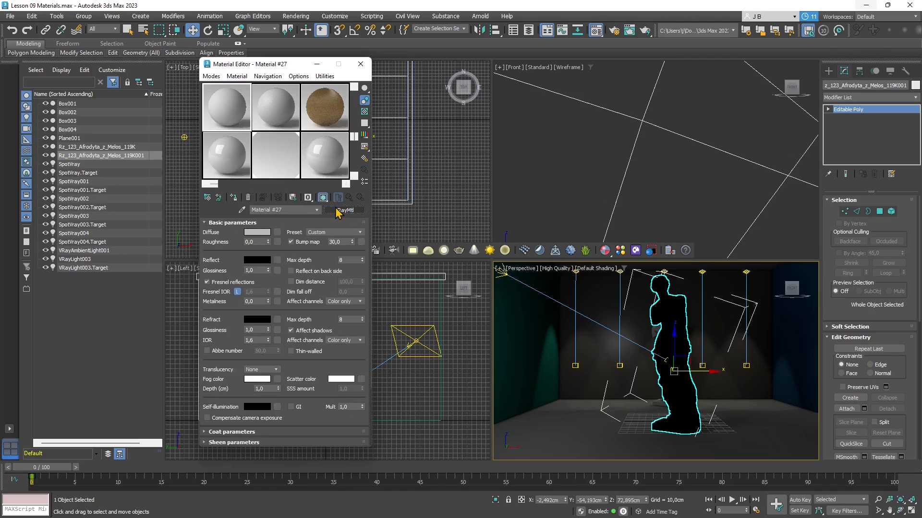
- Assign the VRayMtl material, Material #27, to the copied statue in the Perspective viewport
drag(238, 98, 682, 334)
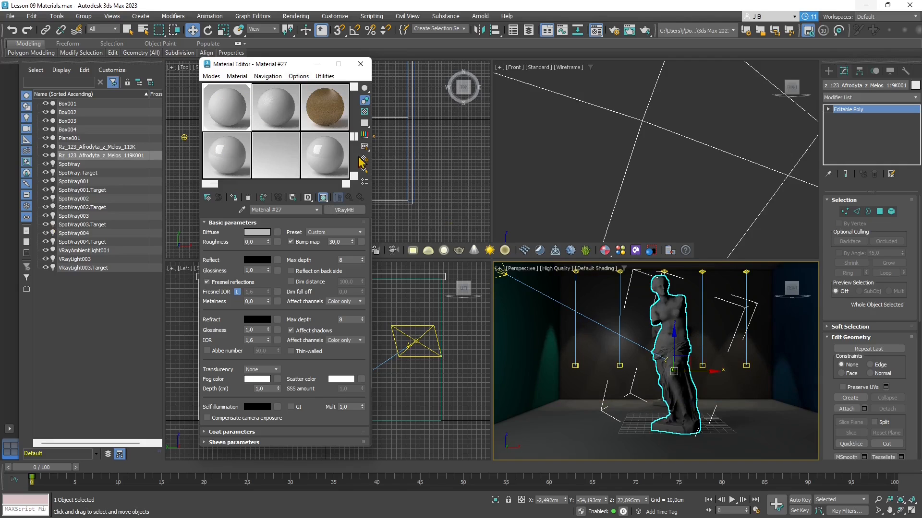
scroll(358, 165, down, 1)
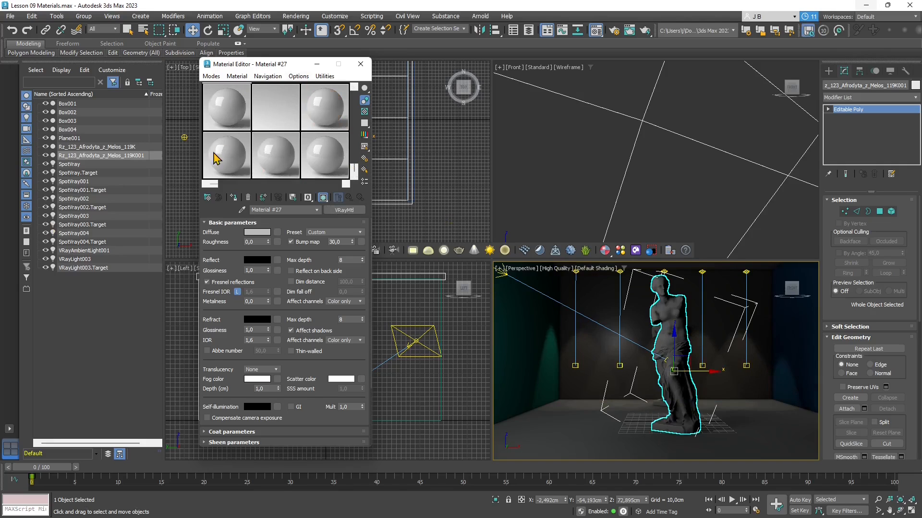
- Change the 13 - Default sample slot to a VRayCarPaintMtl material and look through its base, flake and coat layer parameters
click(219, 124)
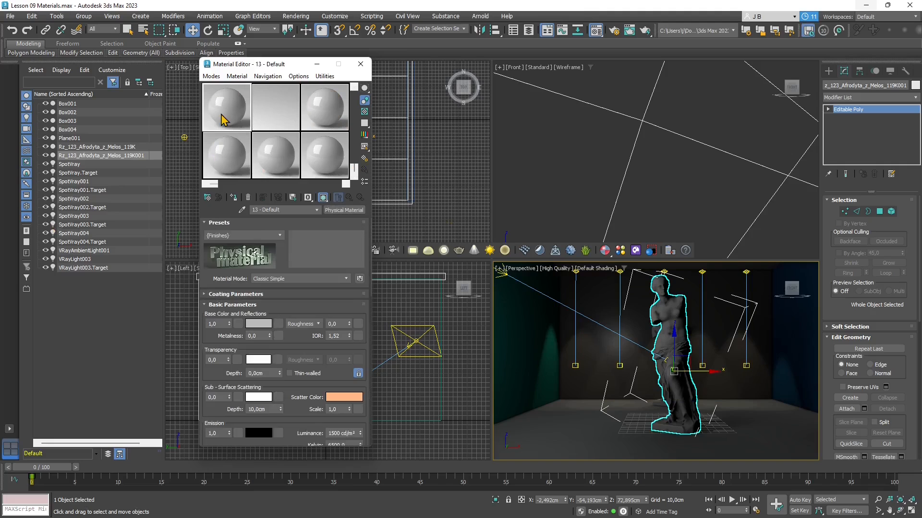
click(343, 210)
drag(264, 166, 550, 73)
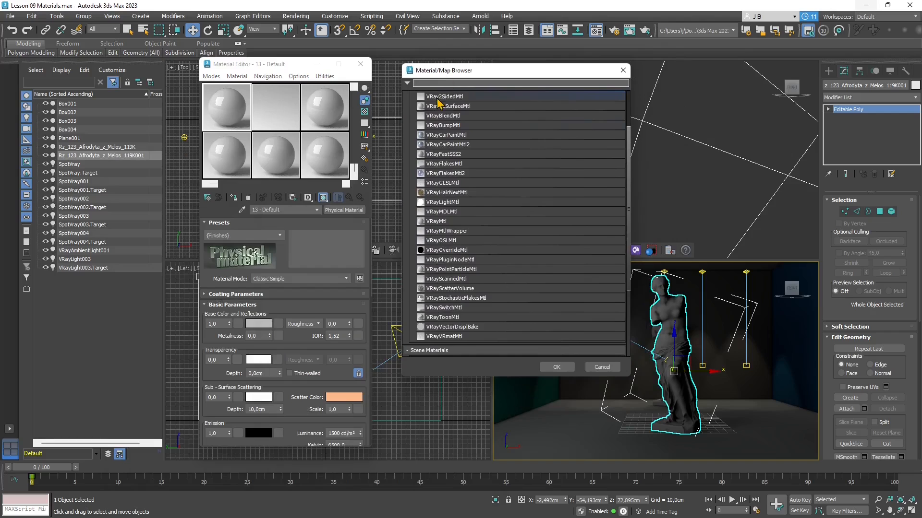
scroll(470, 251, up, 1)
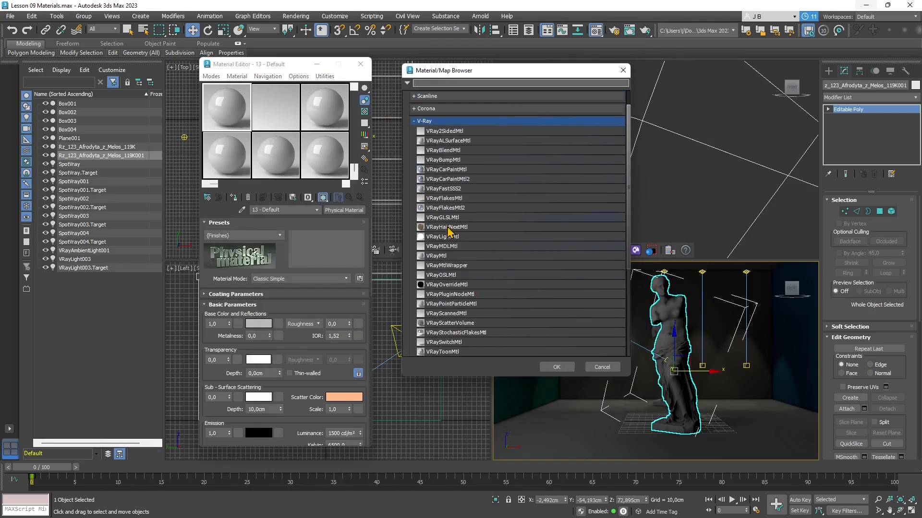
scroll(448, 324, down, 1)
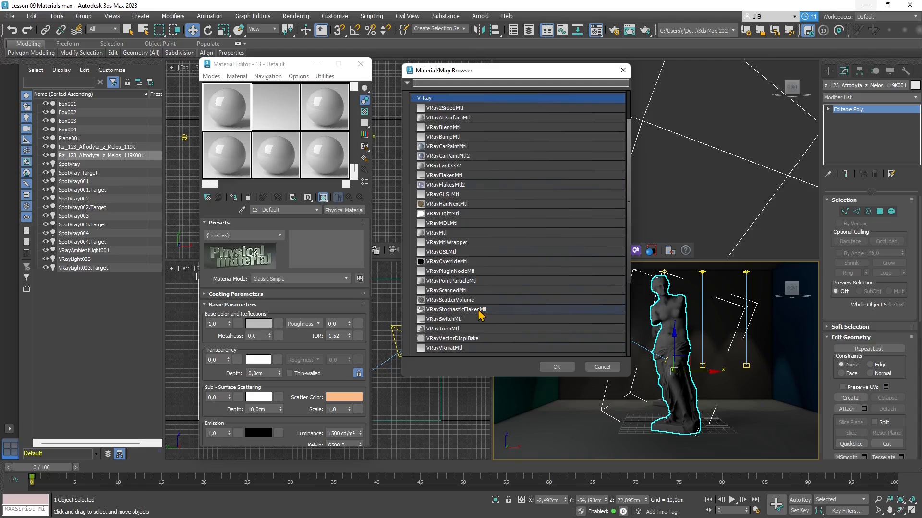
click(442, 149)
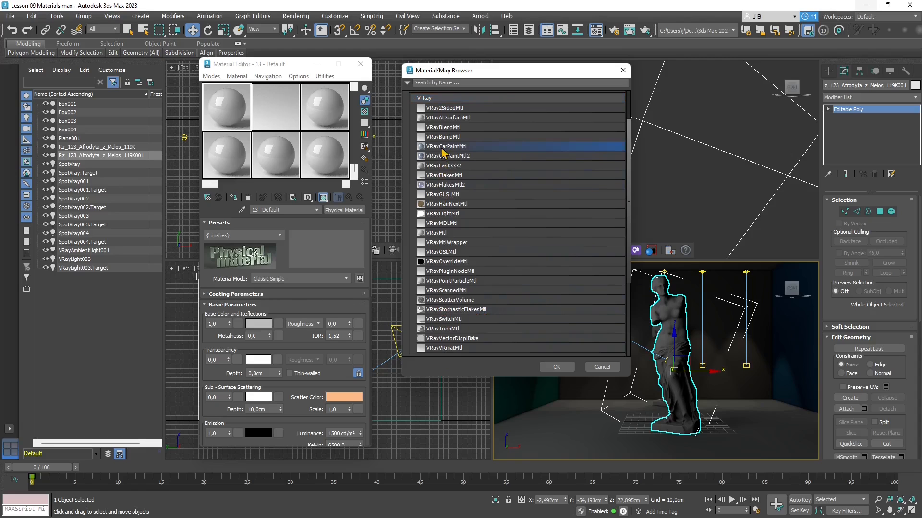
double_click(431, 152)
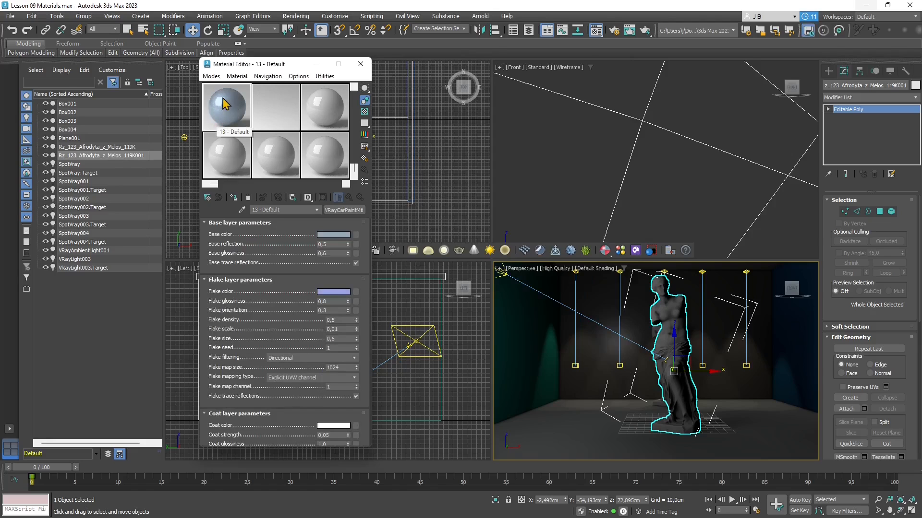
scroll(254, 291, down, 3)
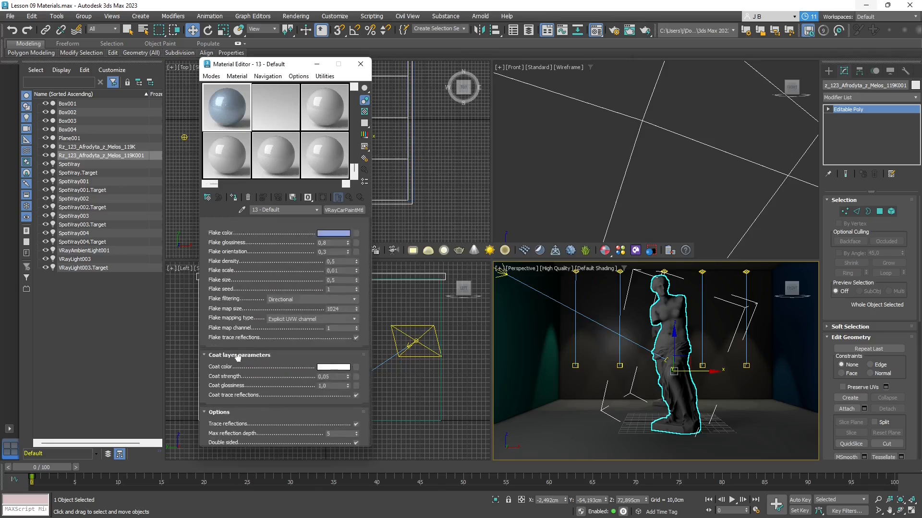
scroll(237, 357, up, 3)
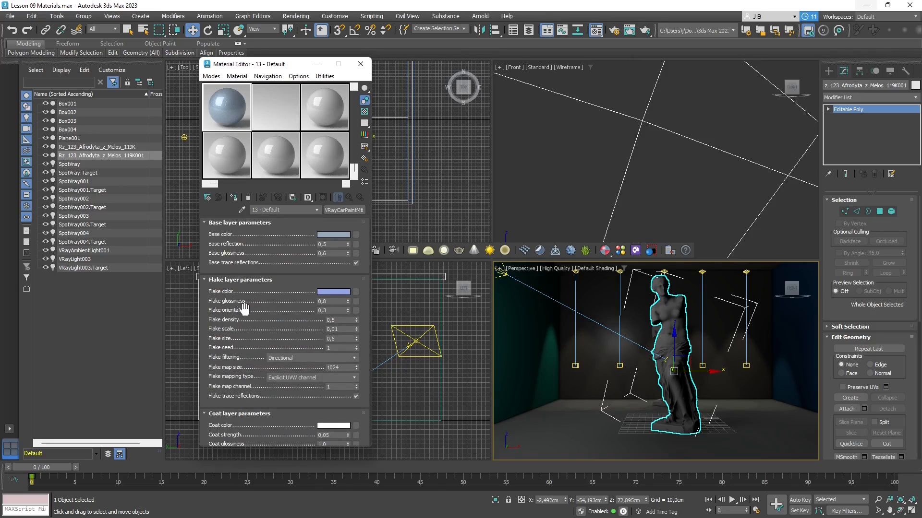
drag(254, 291, 255, 279)
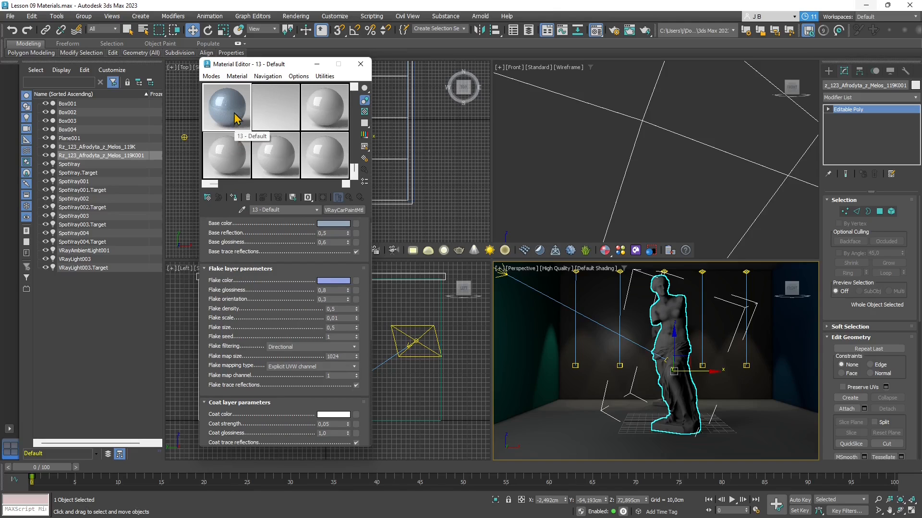
- Change the 19 - Default sample slot to a VRayToonMtl material
click(226, 168)
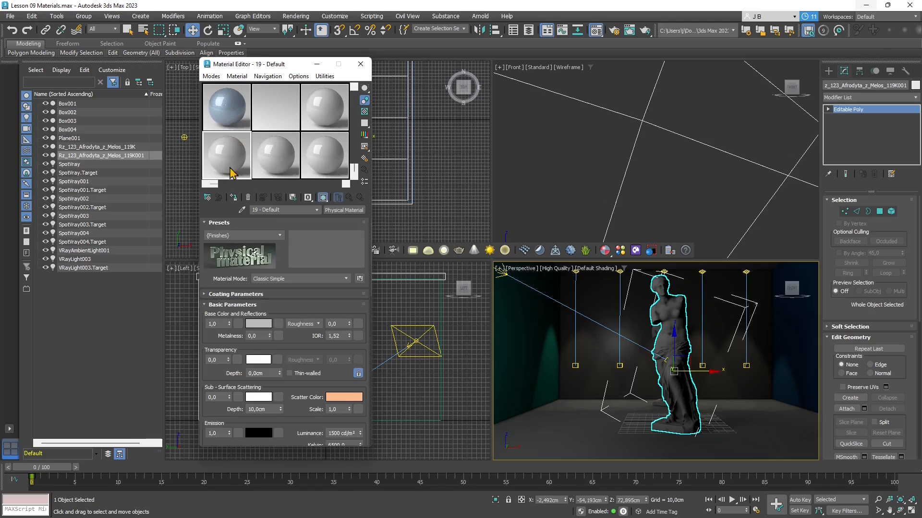
click(333, 212)
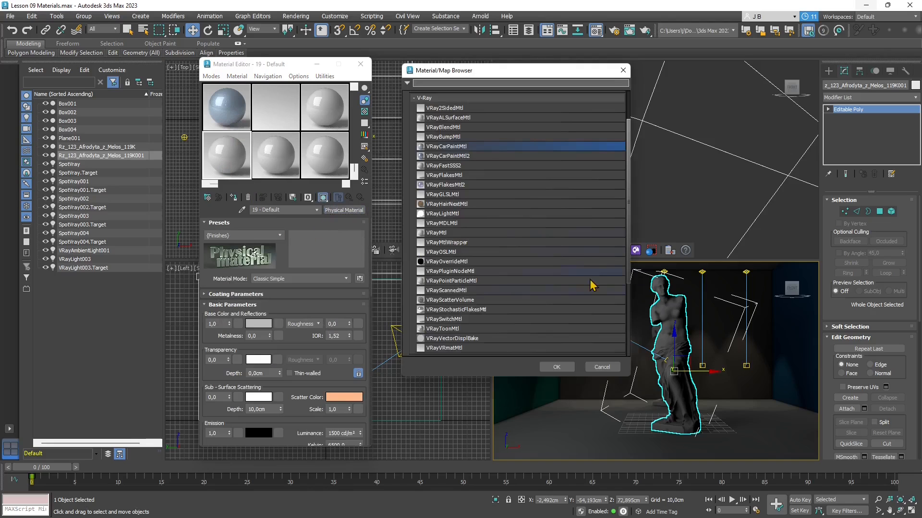
scroll(483, 328, down, 2)
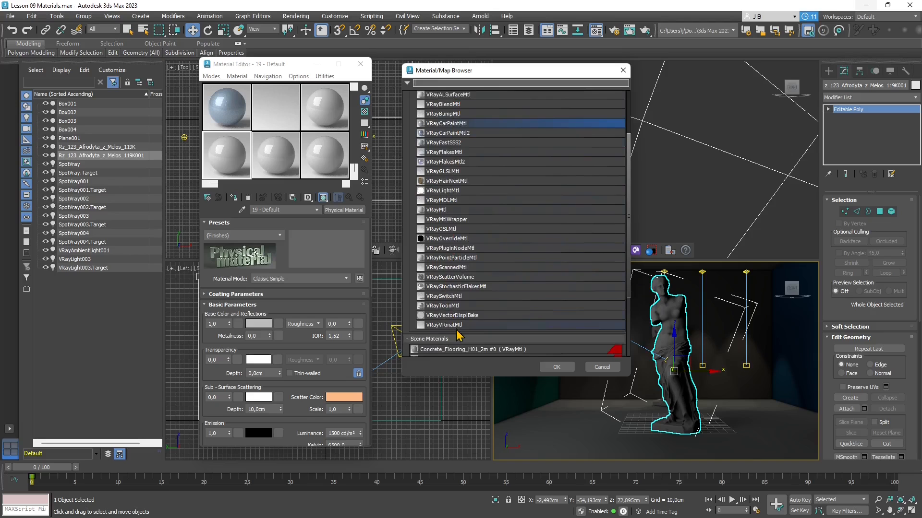
double_click(460, 306)
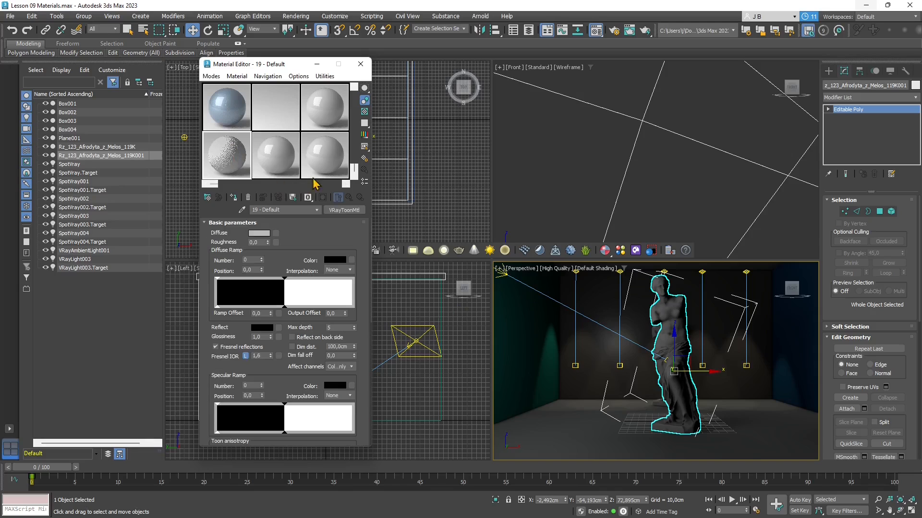
- Look through the V-Ray material types available for the 20 - Default slot without changing its material
click(283, 165)
click(343, 210)
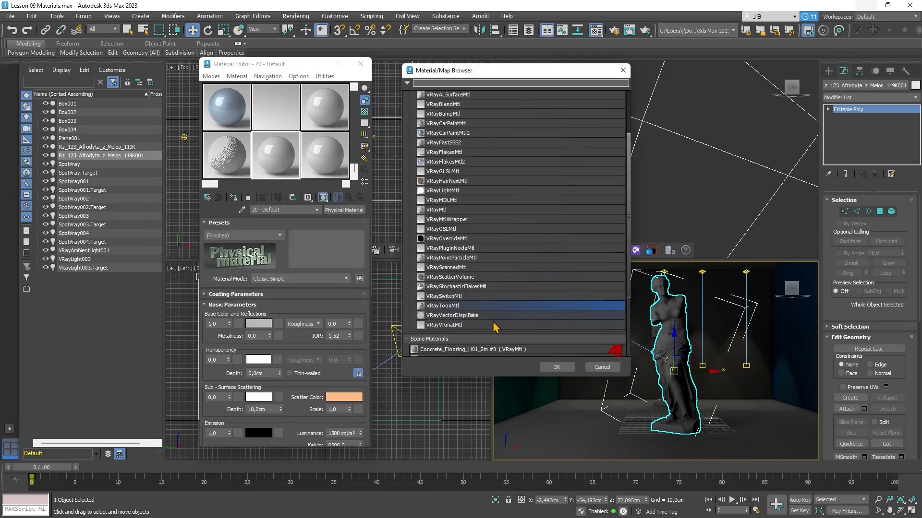
scroll(492, 326, up, 1)
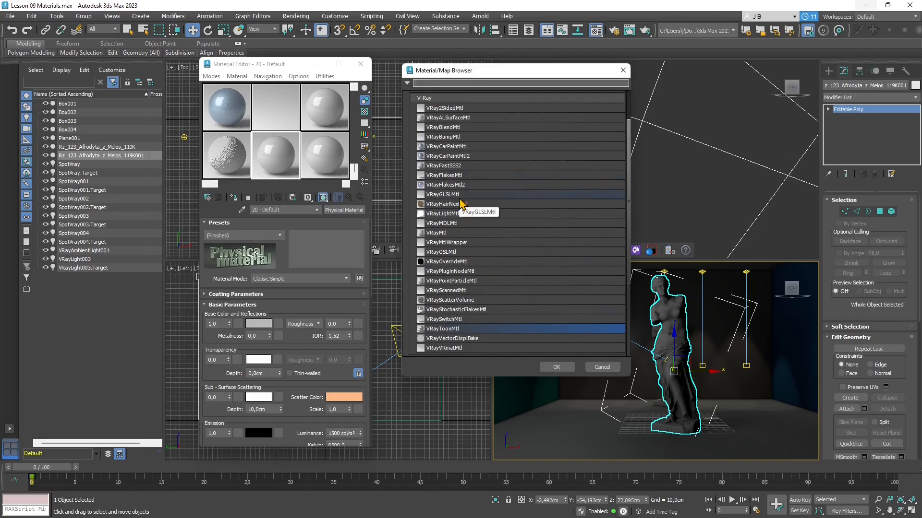
scroll(460, 204, down, 1)
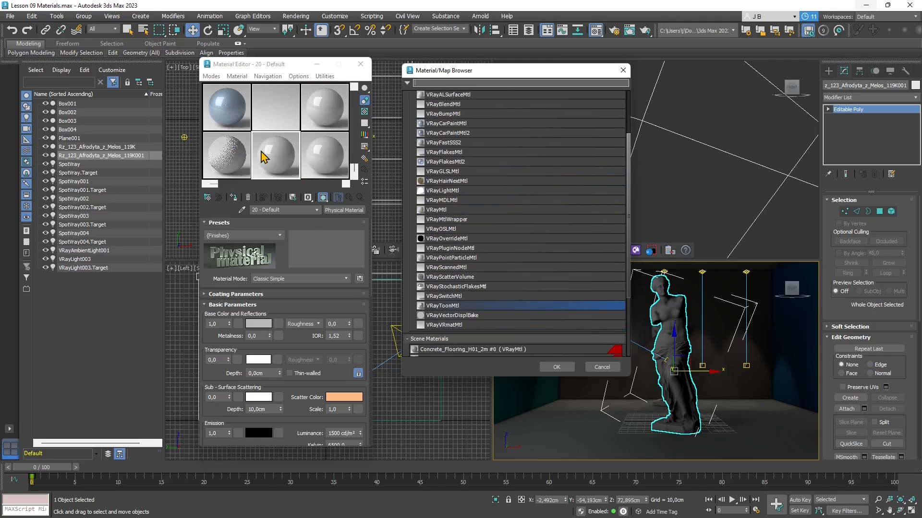
scroll(459, 214, up, 1)
scroll(461, 213, down, 4)
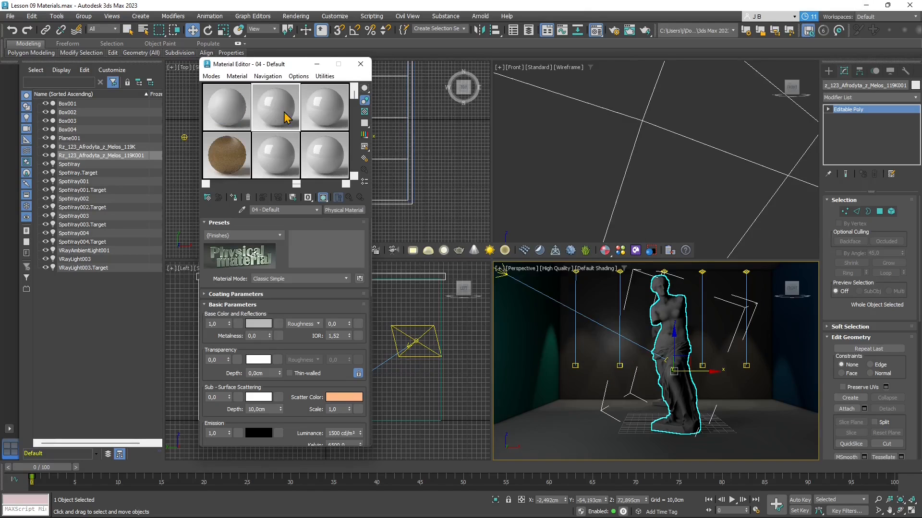
- Replace the 04 - Default material with a Multi/Sub-Object material, discarding the old one, and close the Material Editor with nothing selected
click(334, 213)
scroll(446, 288, up, 3)
scroll(446, 293, up, 6)
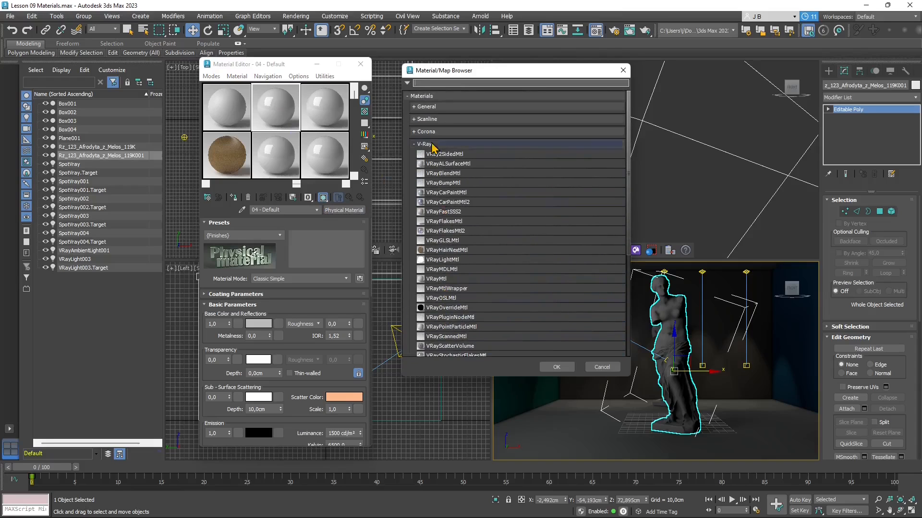
click(429, 108)
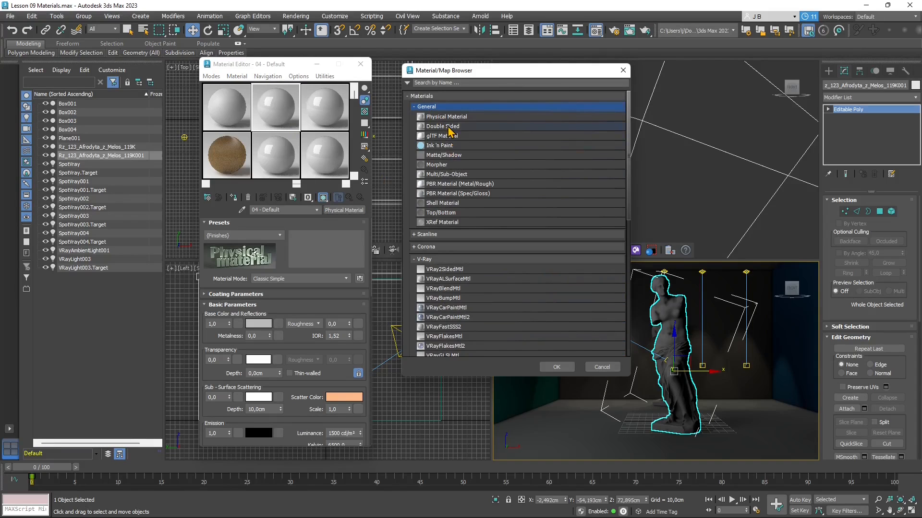
double_click(451, 174)
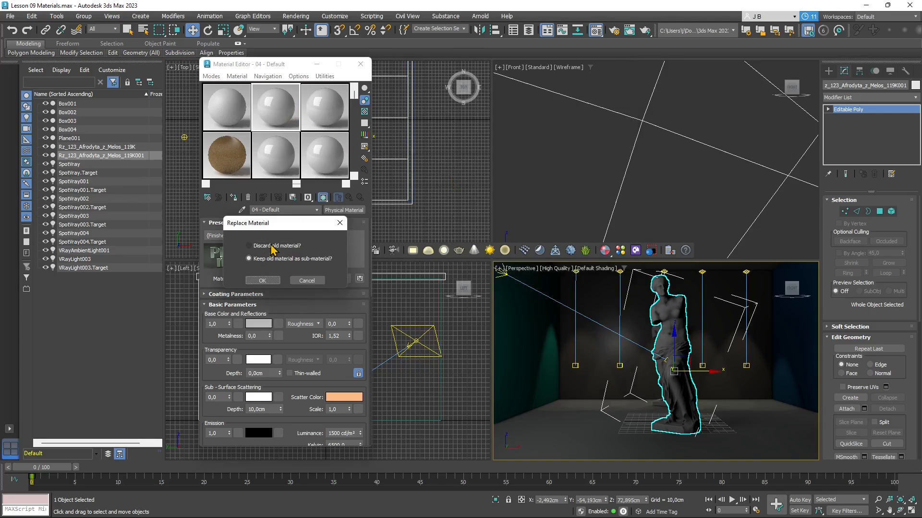
click(275, 280)
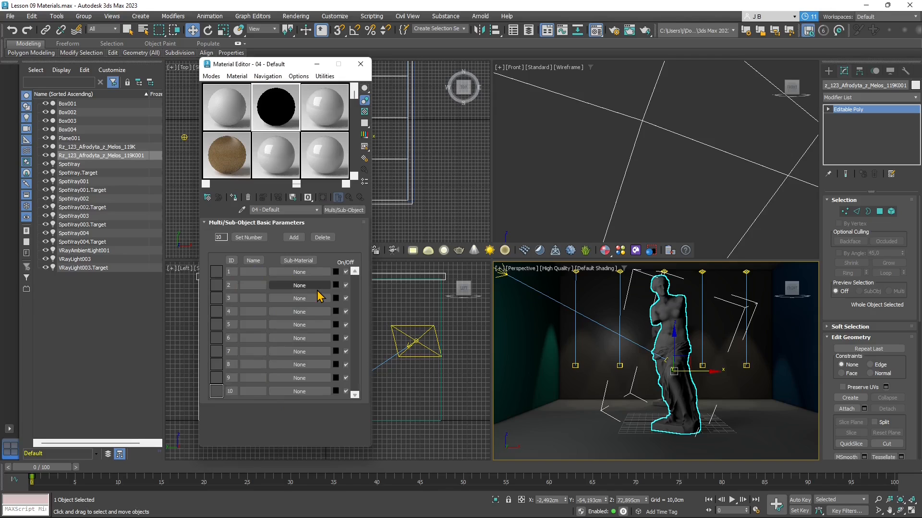
click(360, 63)
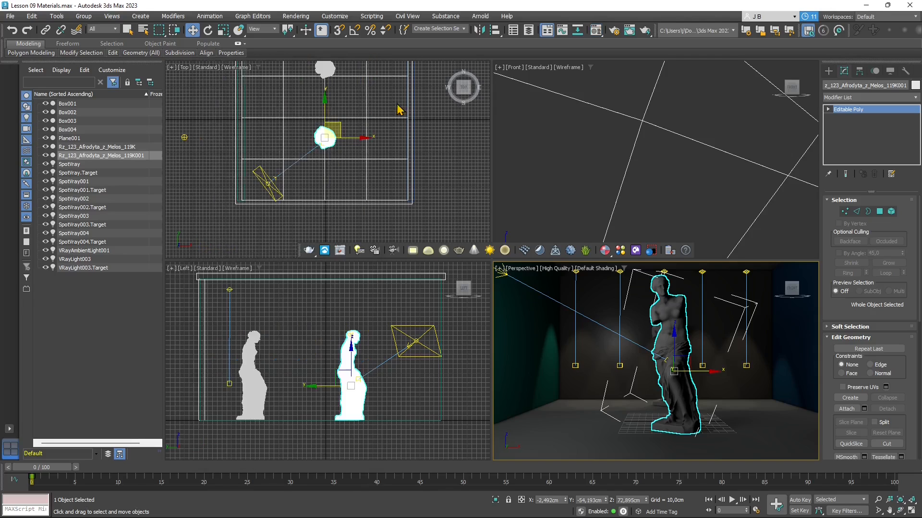
click(427, 157)
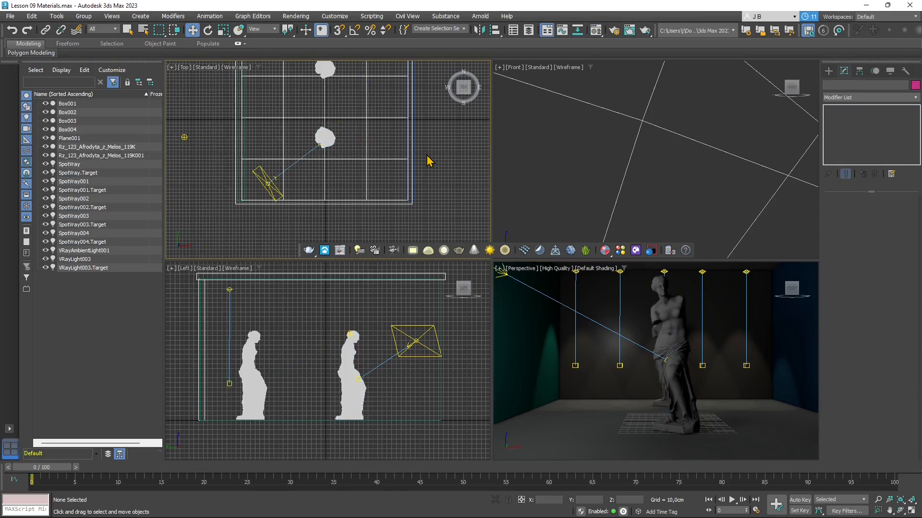
- Switch to the browser and examine the Google Images results for "material light diffuse reflect refract", focusing on the search terms and diagrams
key(alt+Tab)
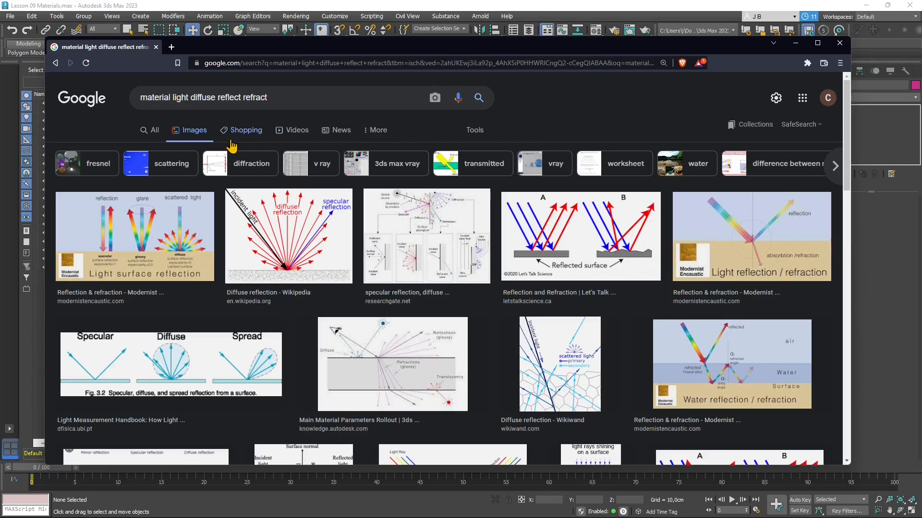
click(205, 97)
double_click(205, 96)
double_click(224, 97)
double_click(256, 97)
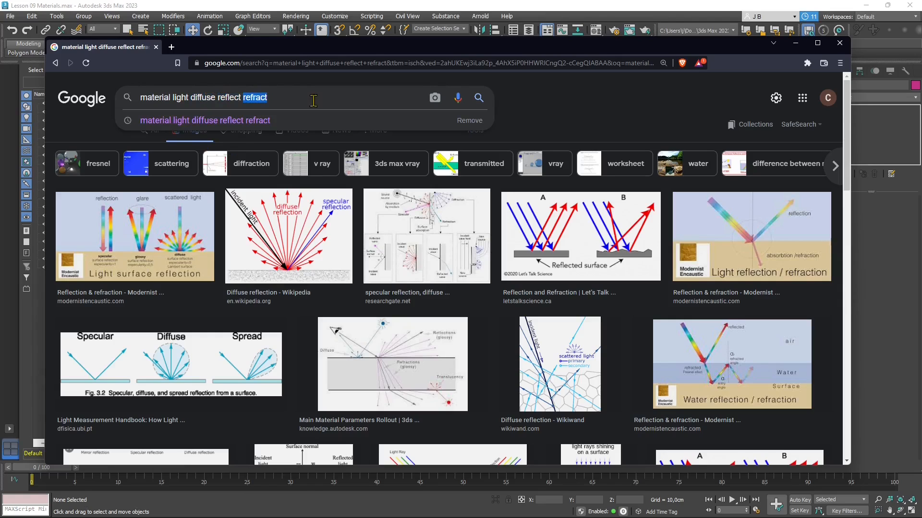
click(595, 106)
scroll(546, 225, down, 1)
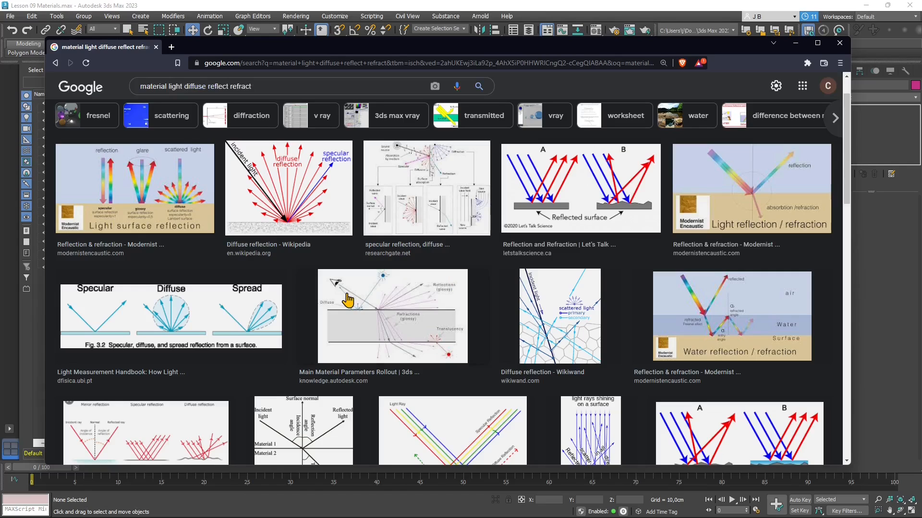
scroll(326, 316, up, 1)
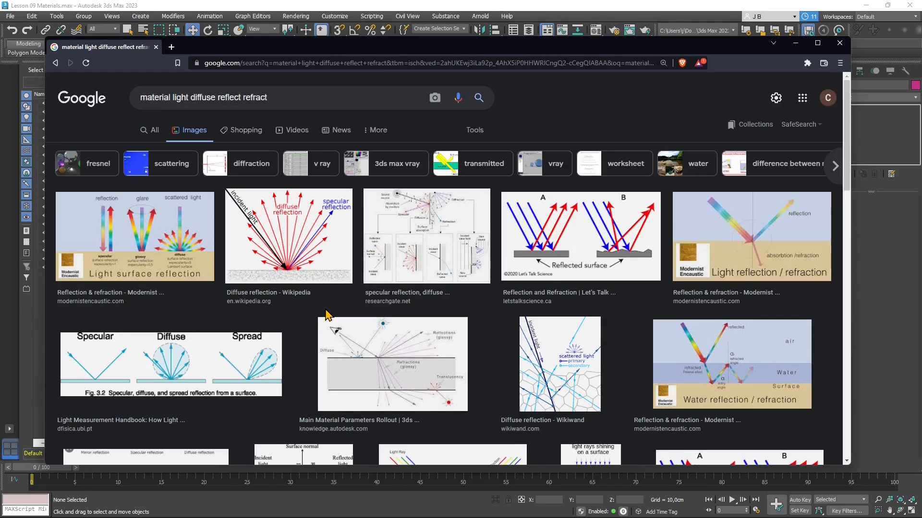